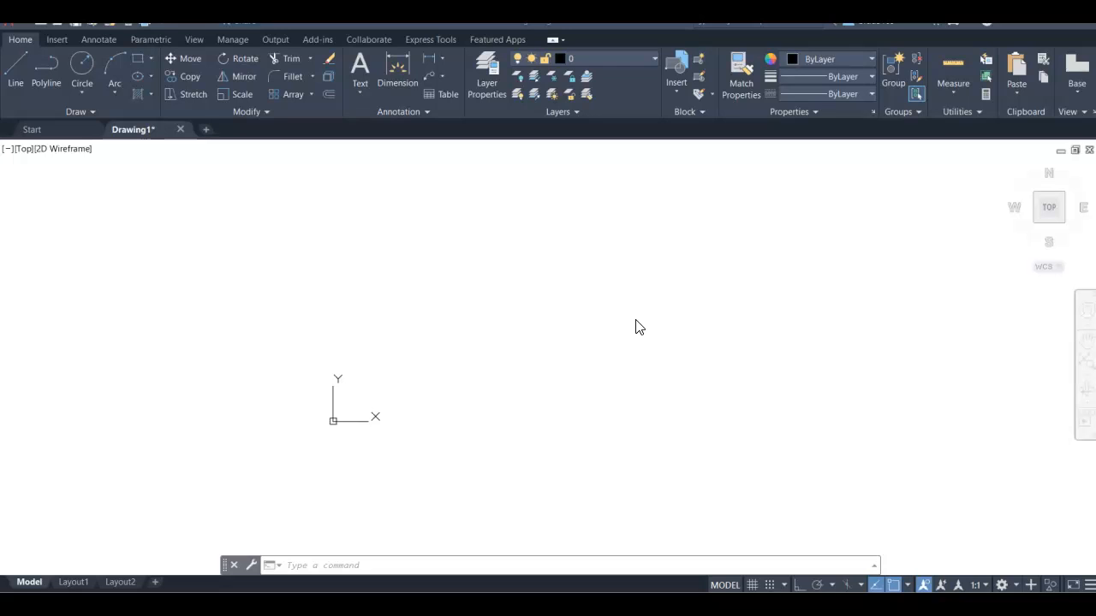
Step: Draw a 2.5 by 3.5 rectangle with its first corner at 0,0
click(137, 60)
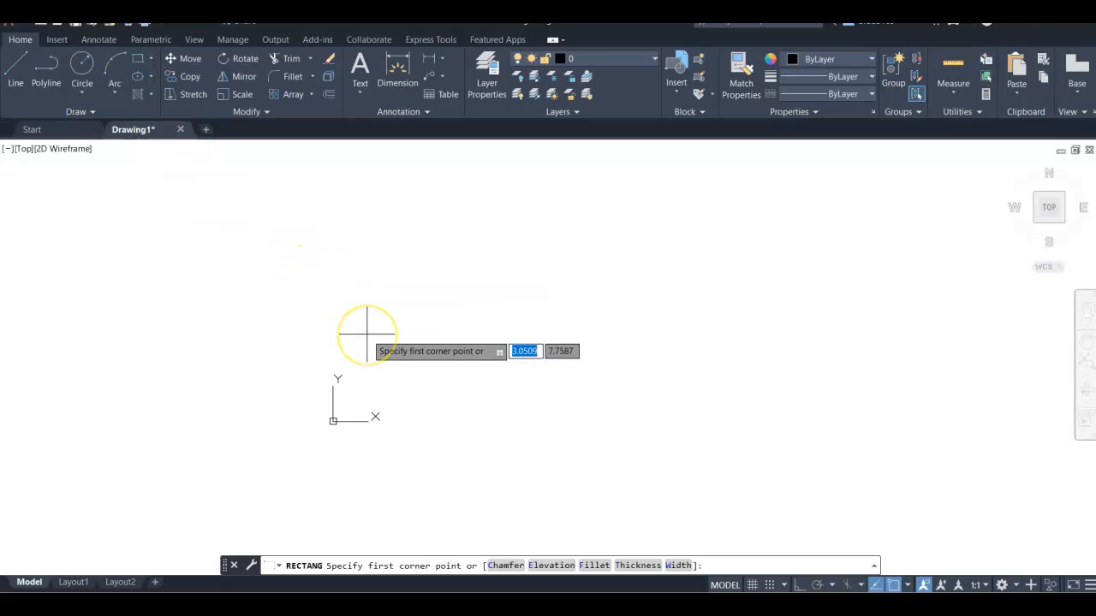
text(0,0)
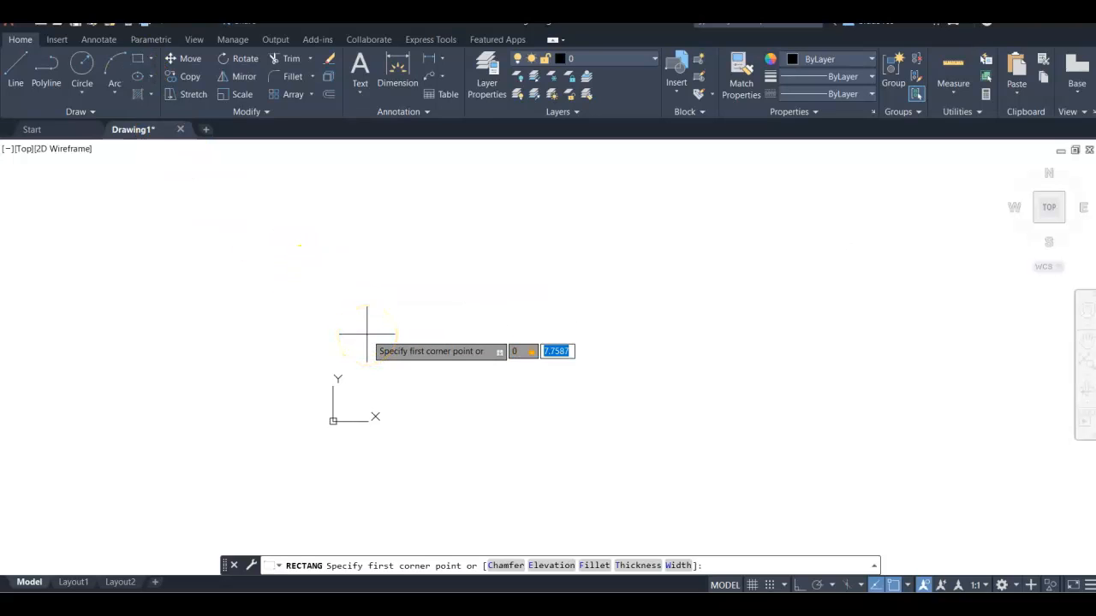
key(Return)
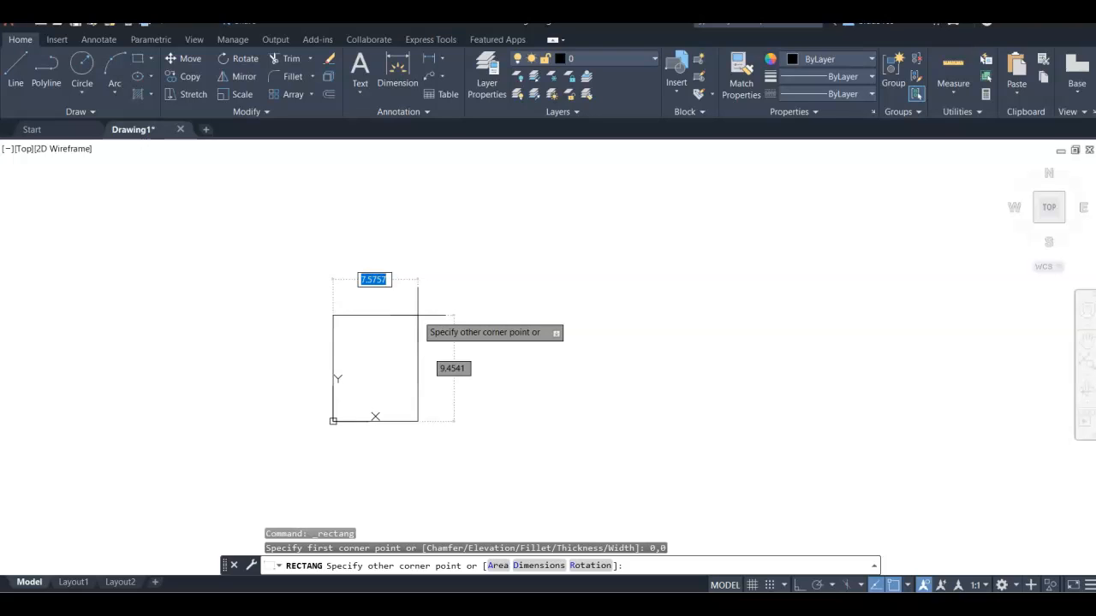
text(2.5)
key(Tab)
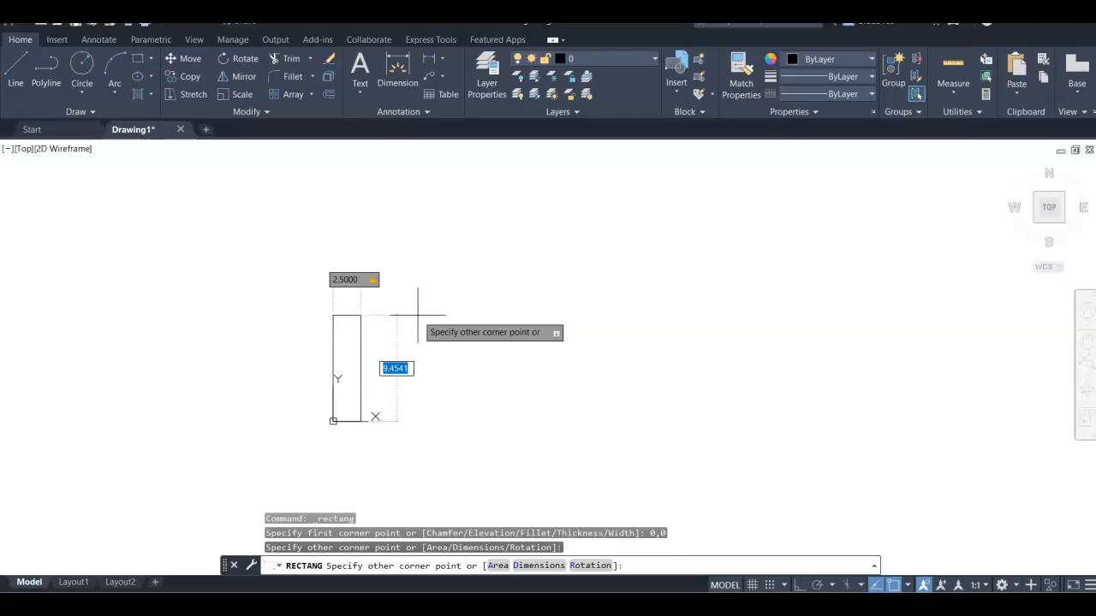
text(3.5)
key(Return)
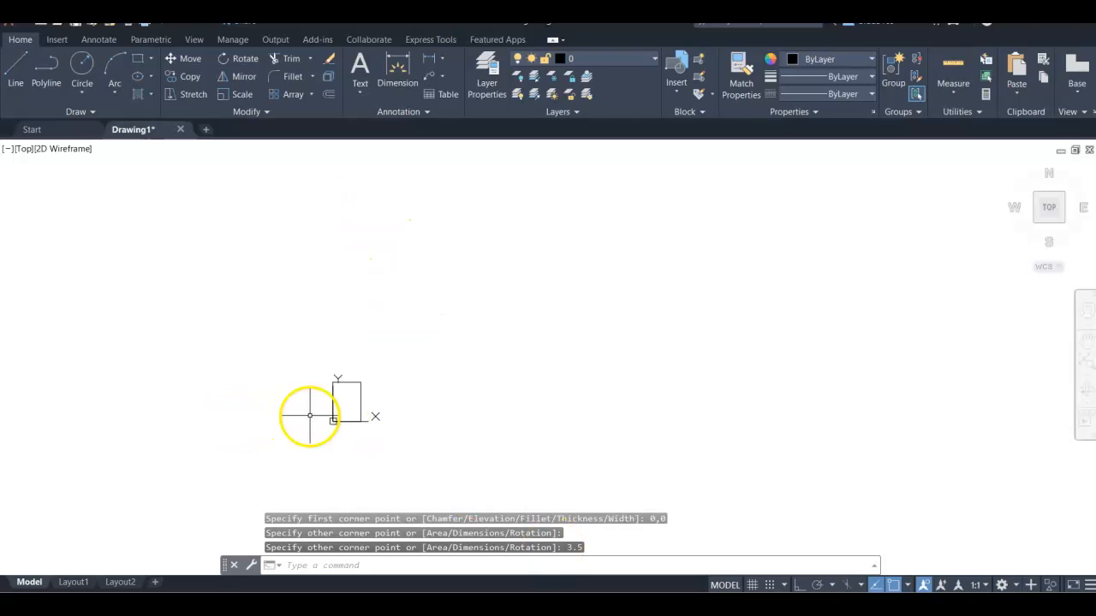
scroll(306, 413, up, 4)
scroll(324, 385, up, 2)
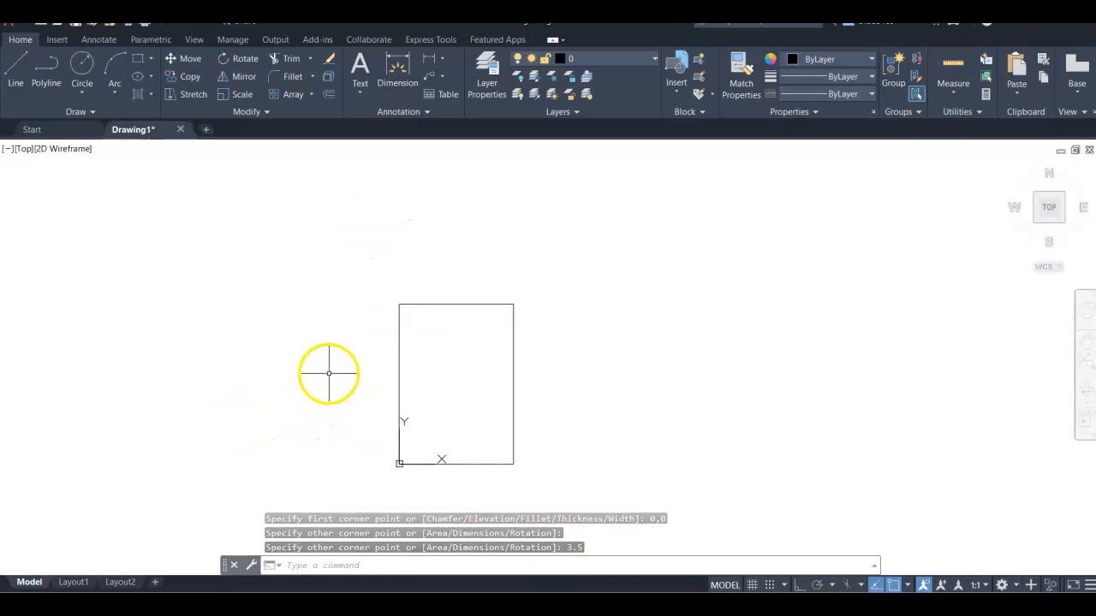
mouse_move(337, 345)
middle_down()
mouse_move(328, 314)
mouse_move(318, 319)
middle_up()
scroll(318, 319, down, 5)
middle_drag(387, 254, 452, 291)
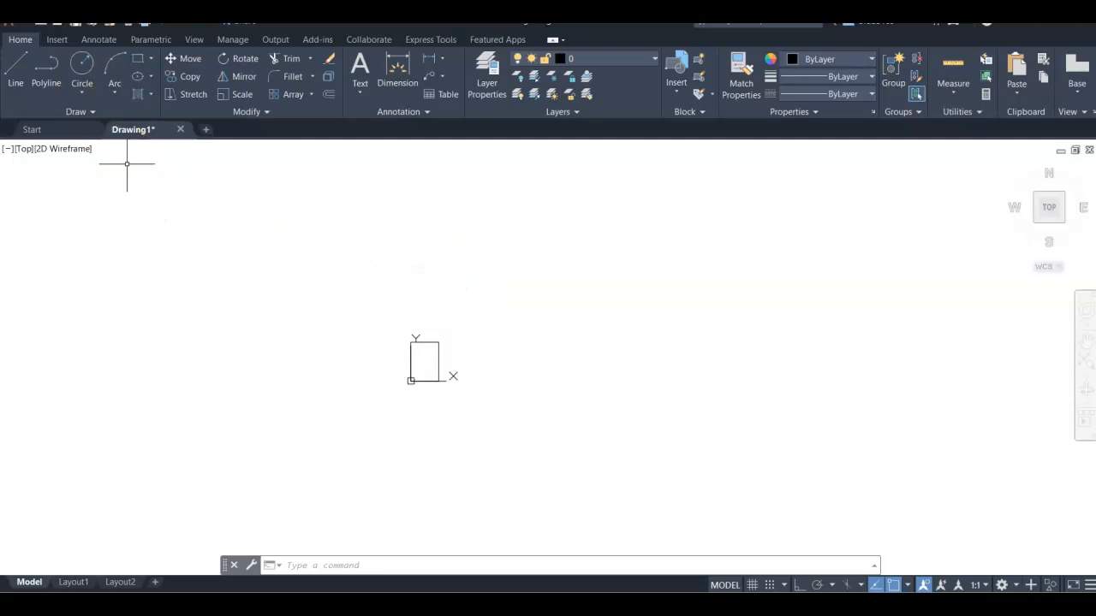
Step: Save the drawing to the Desktop as Polyline-FLast
click(11, 20)
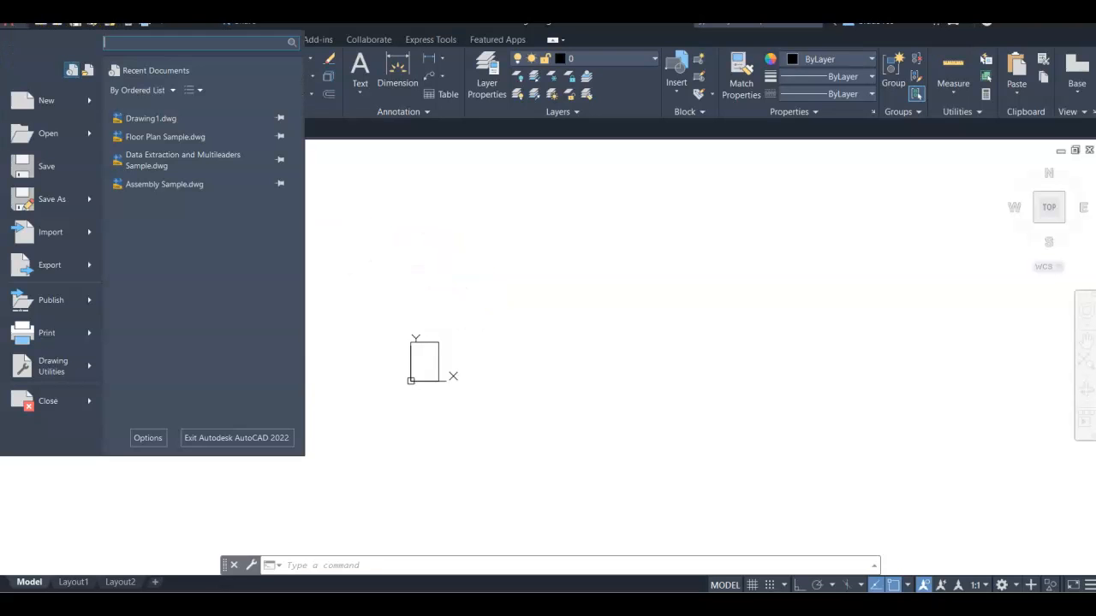
click(66, 199)
text(Polylind)
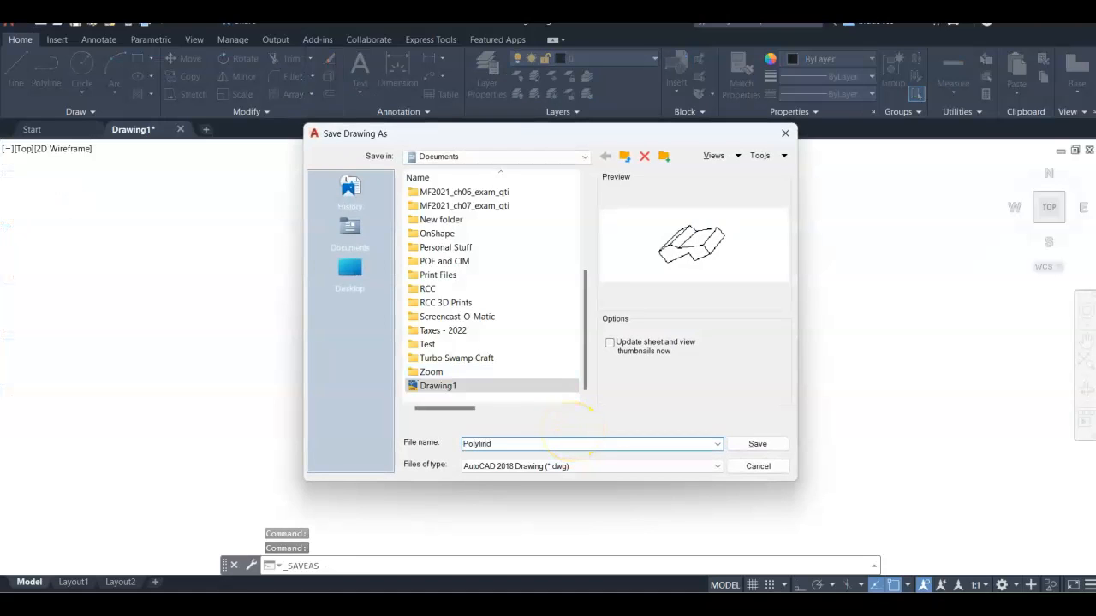
text(0)
key(BackSpace)
text(p)
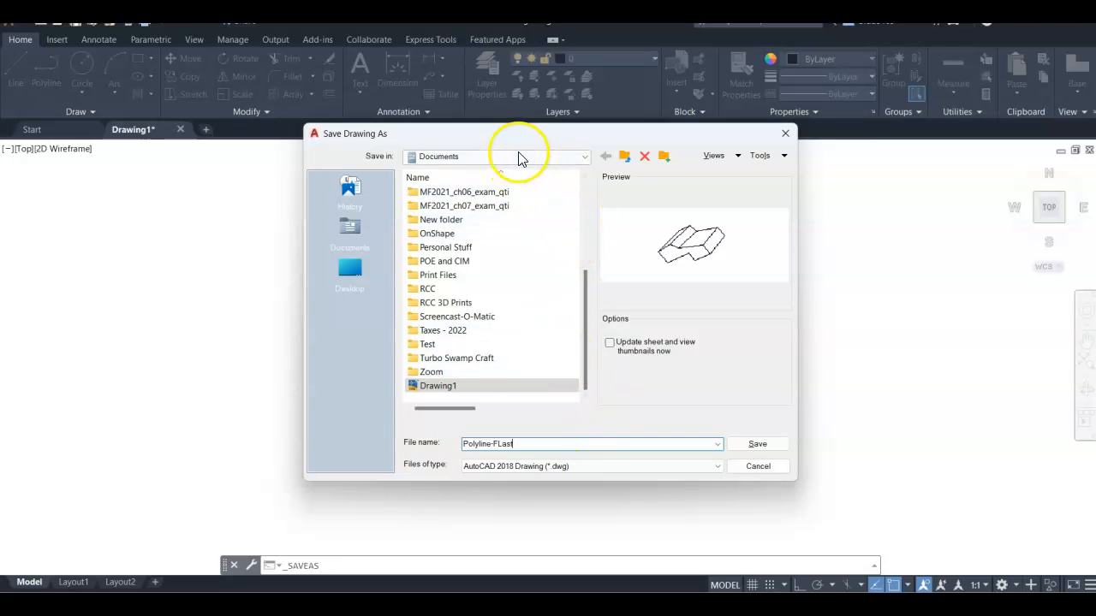
click(581, 158)
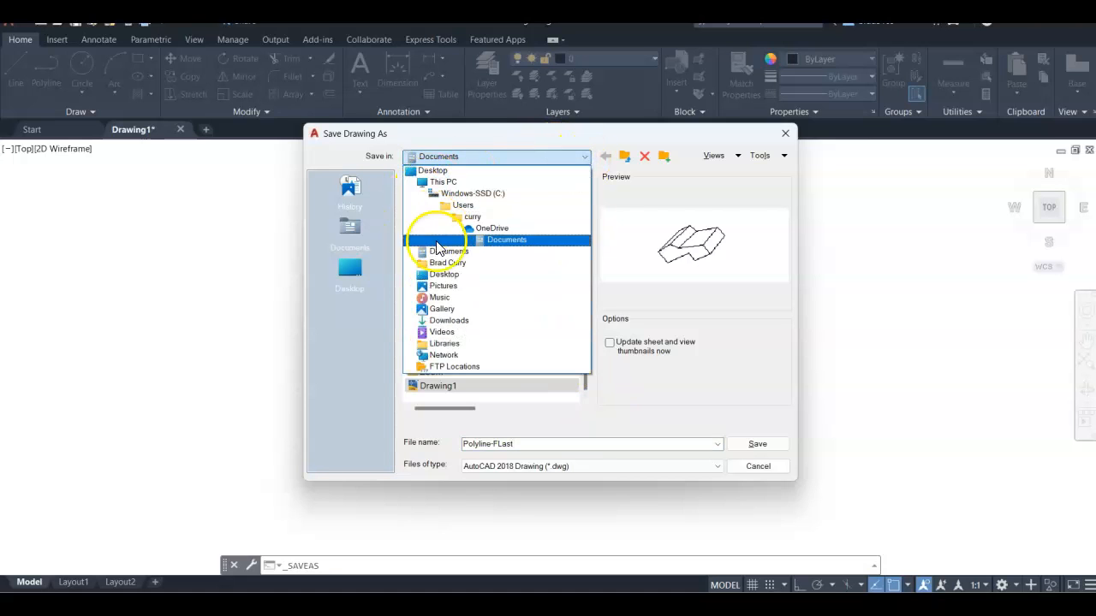
click(442, 275)
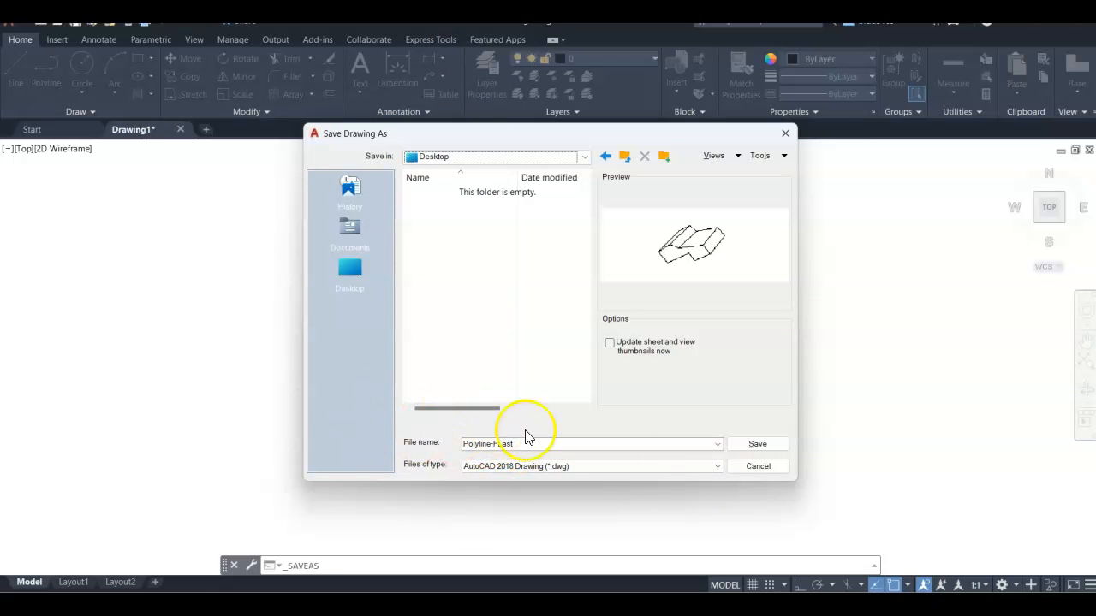
click(757, 443)
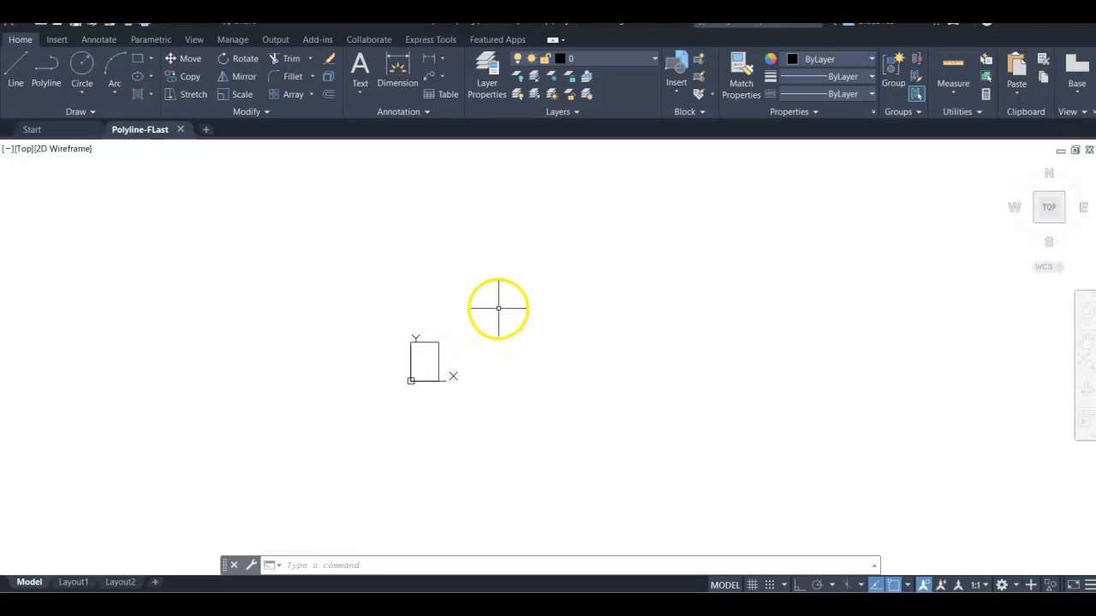
Step: Attach the image cute-hamster-face-black-white-outline-60184 from the Desktop with a relative path
scroll(410, 366, up, 4)
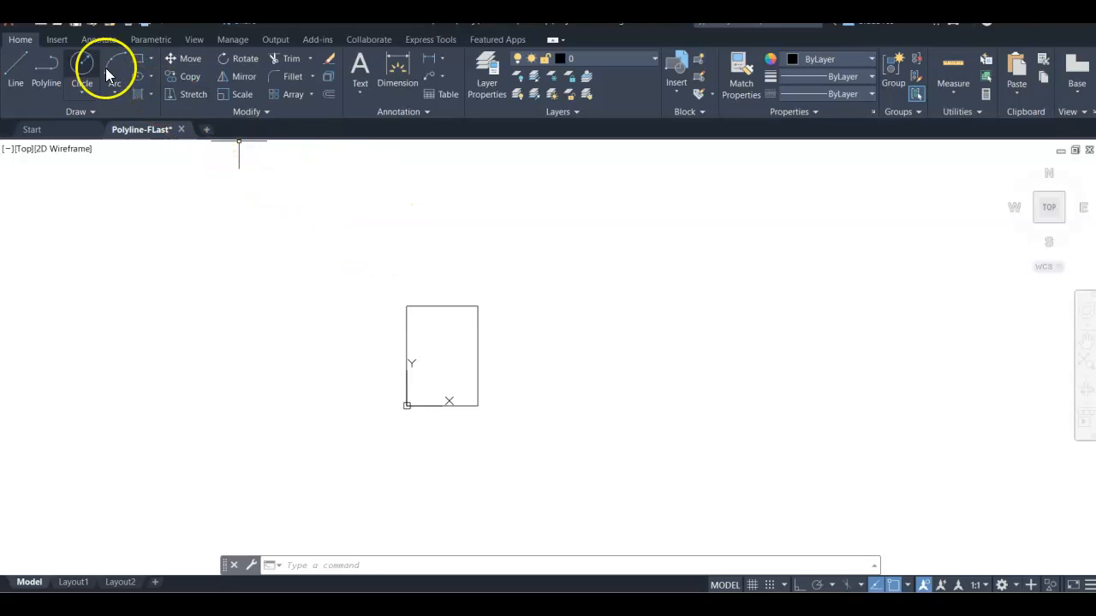
click(61, 39)
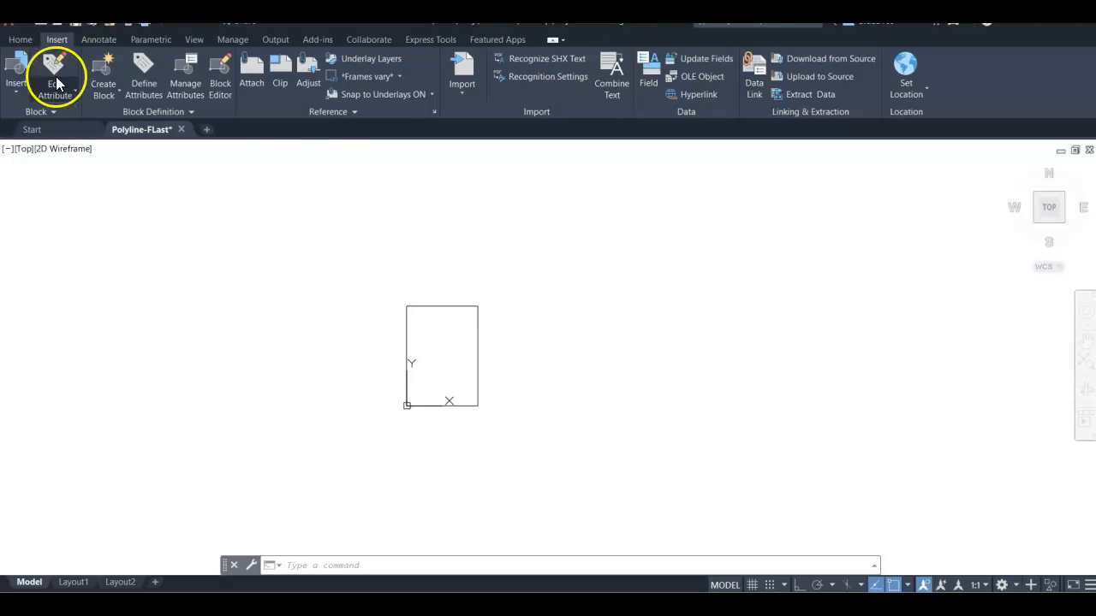
click(253, 72)
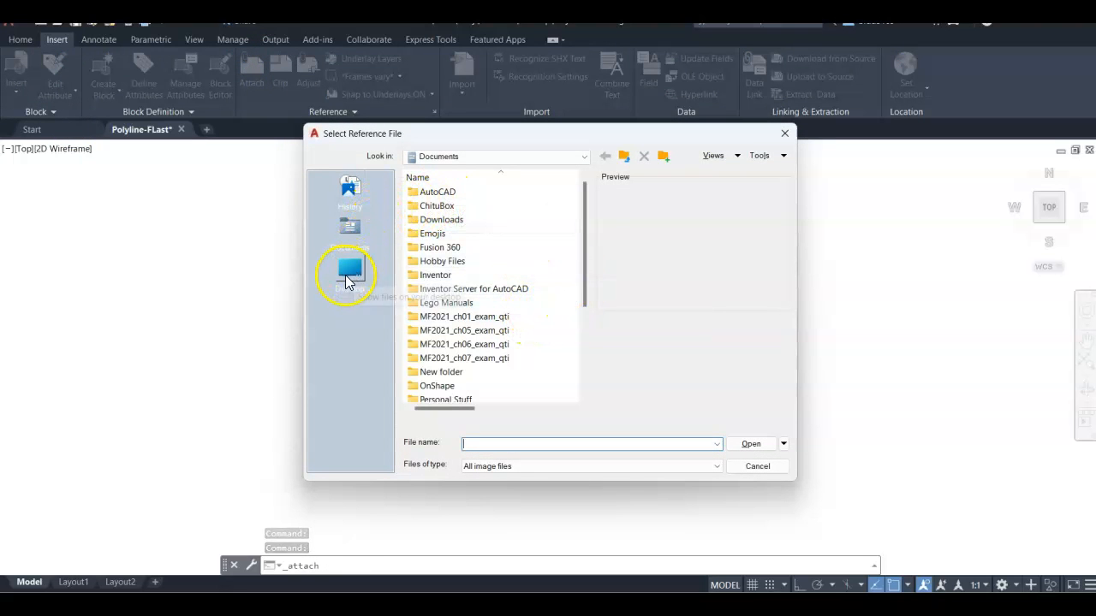
click(349, 272)
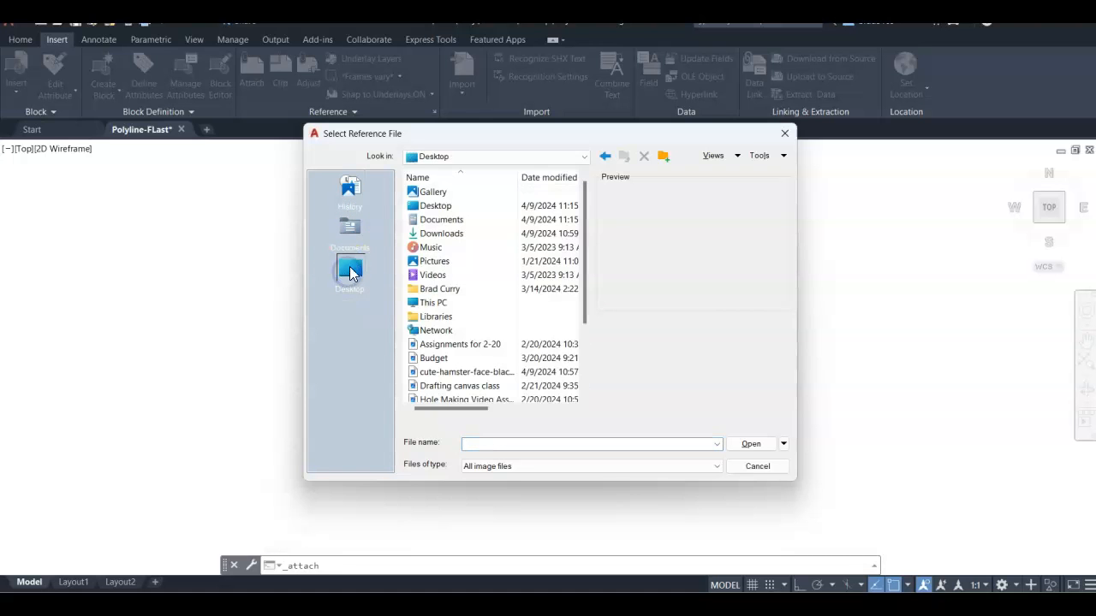
drag(585, 291, 570, 344)
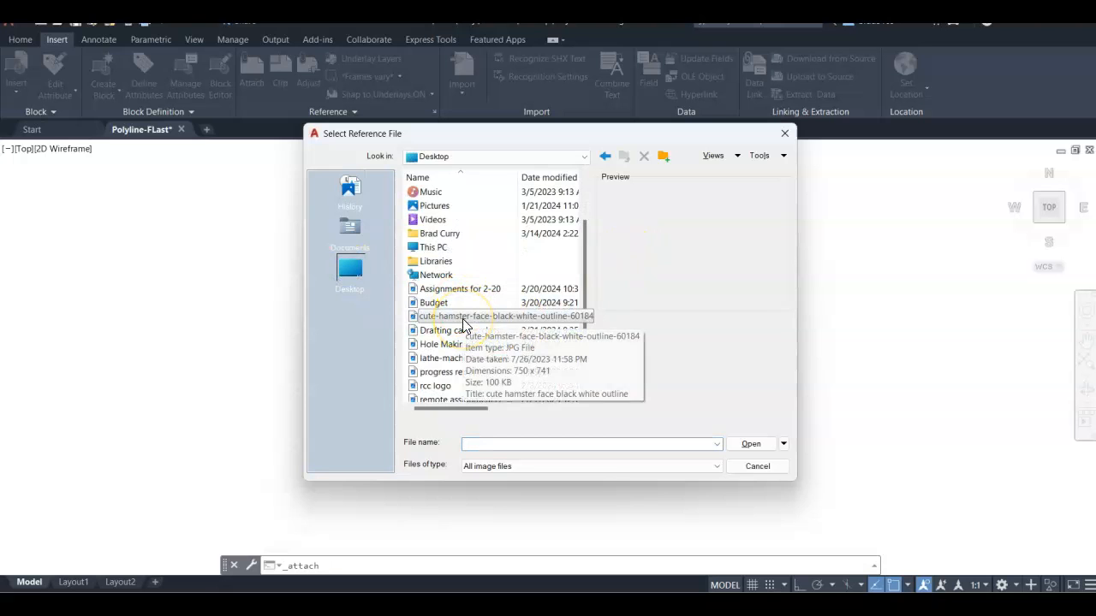
click(462, 319)
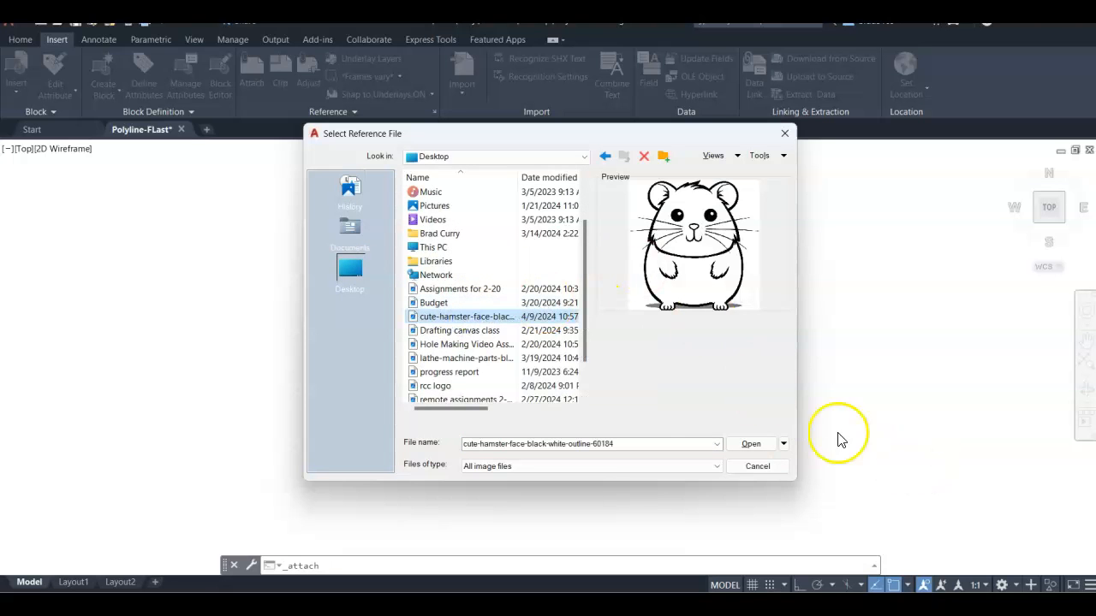
click(742, 447)
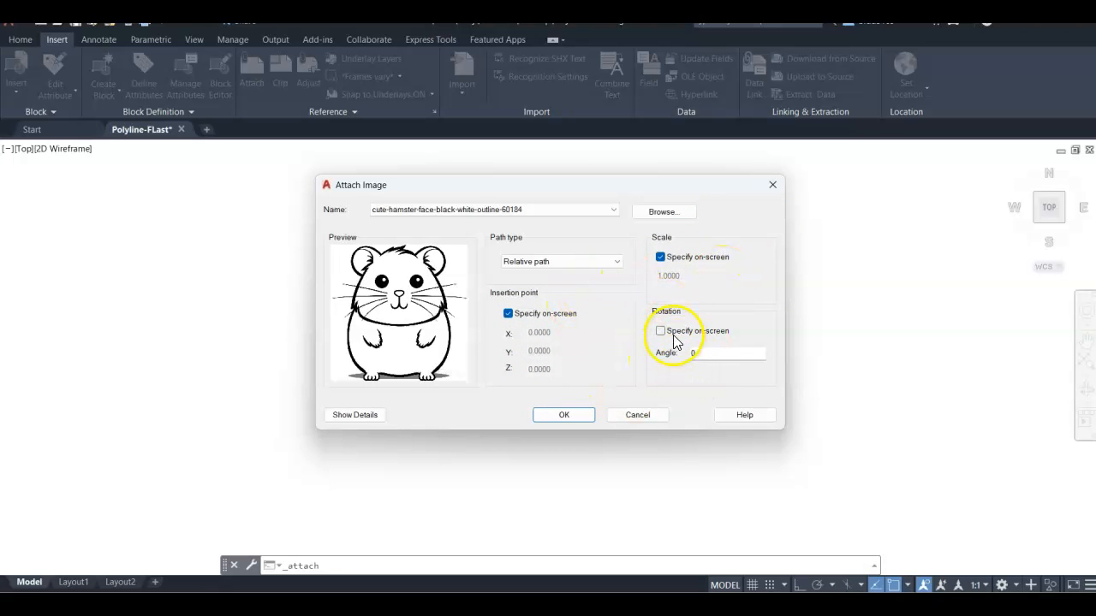
click(610, 265)
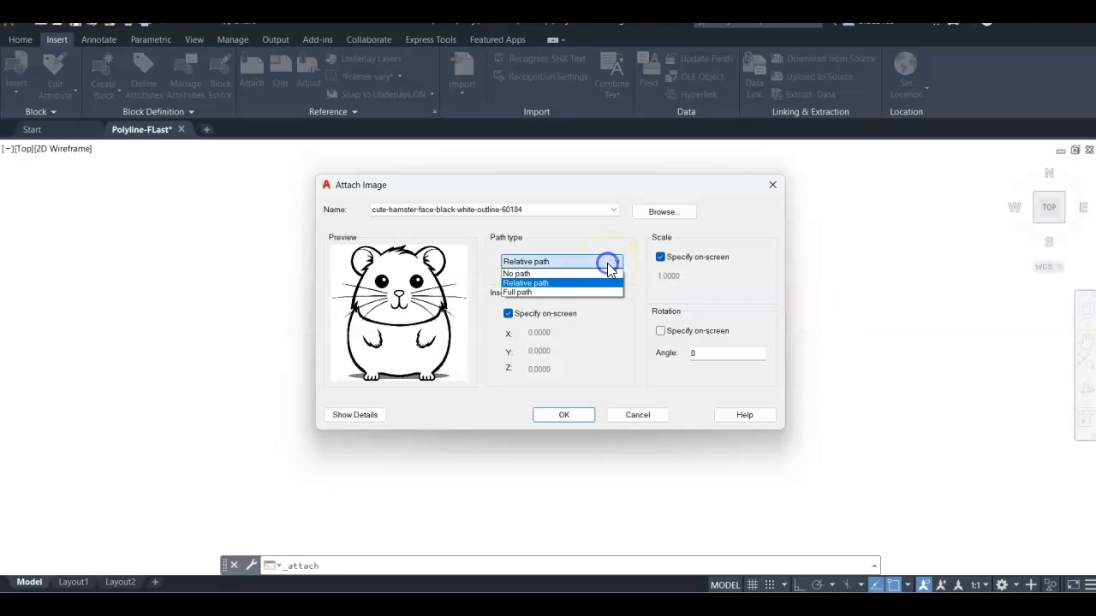
click(548, 284)
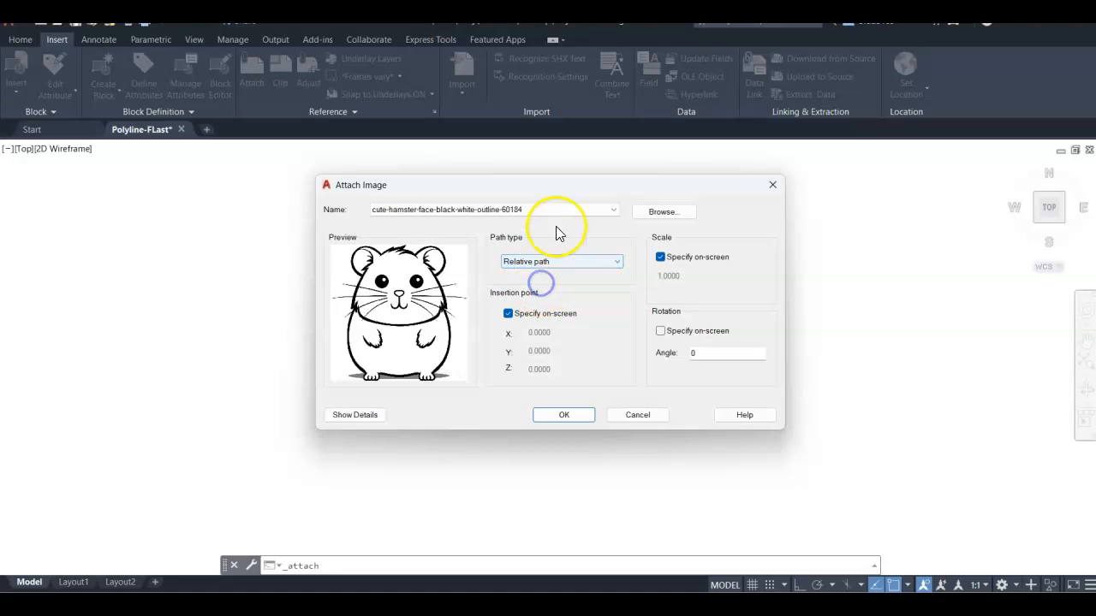
click(564, 416)
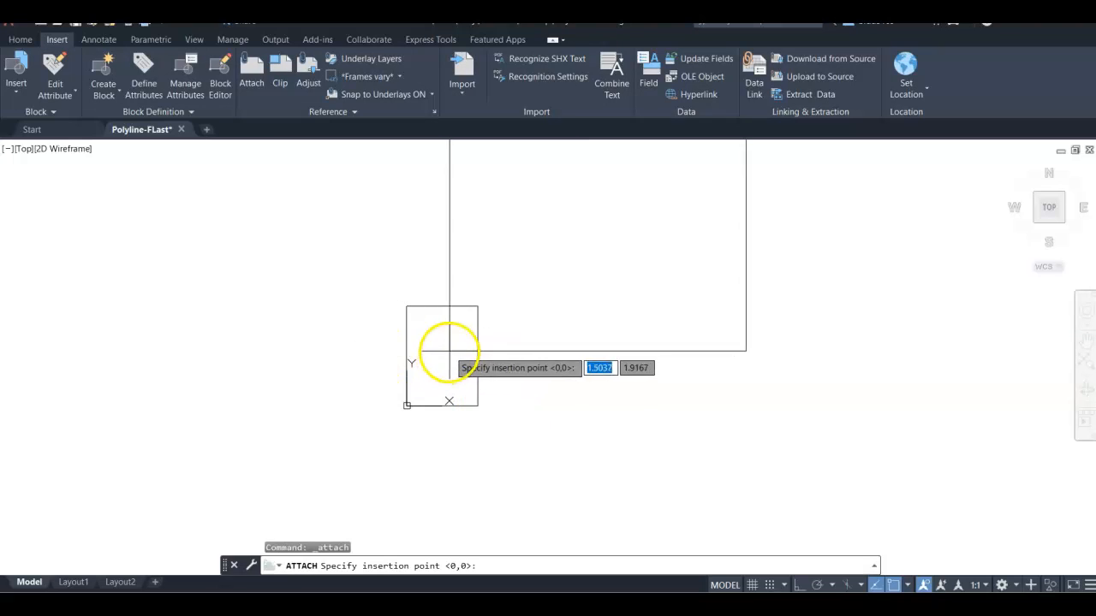
Step: Place the image with its insertion point at the rectangle's lower-left corner and set its scale on screen
scroll(440, 382, down, 1)
scroll(441, 388, up, 4)
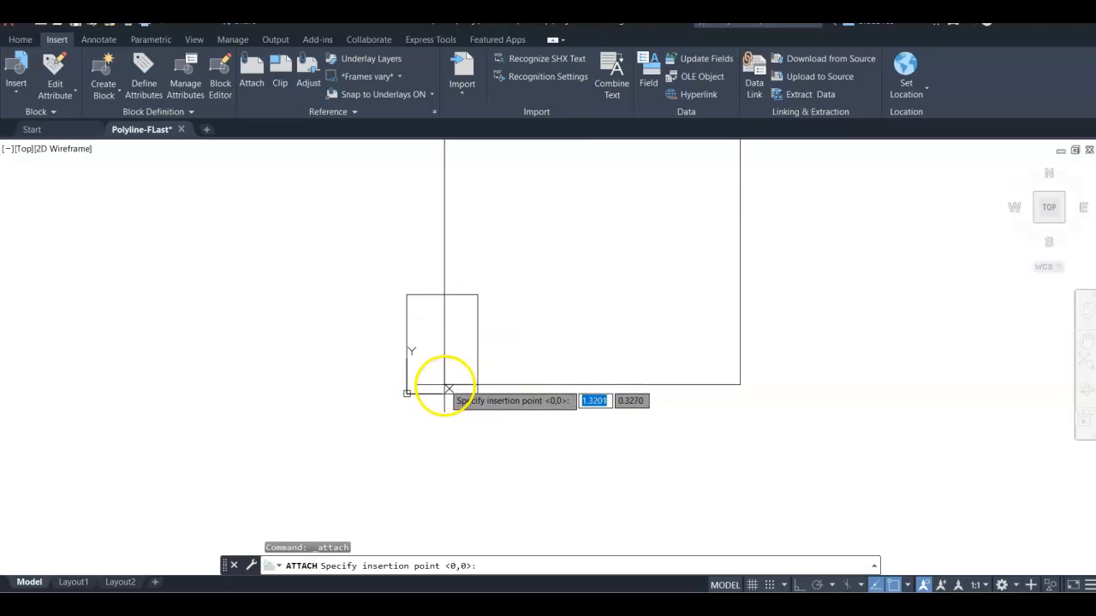
scroll(405, 386, down, 2)
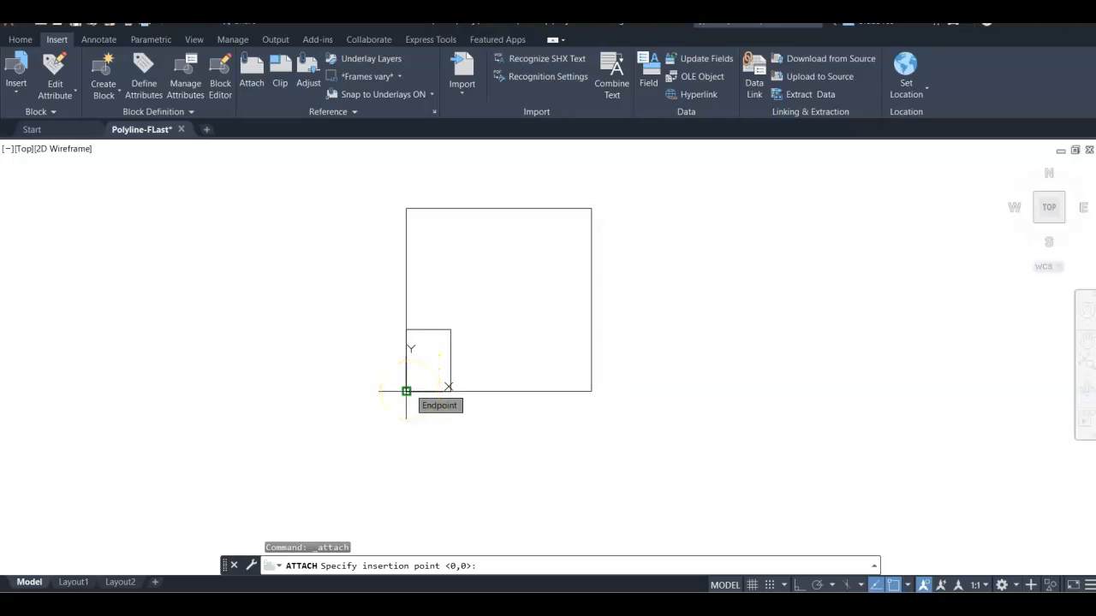
click(405, 391)
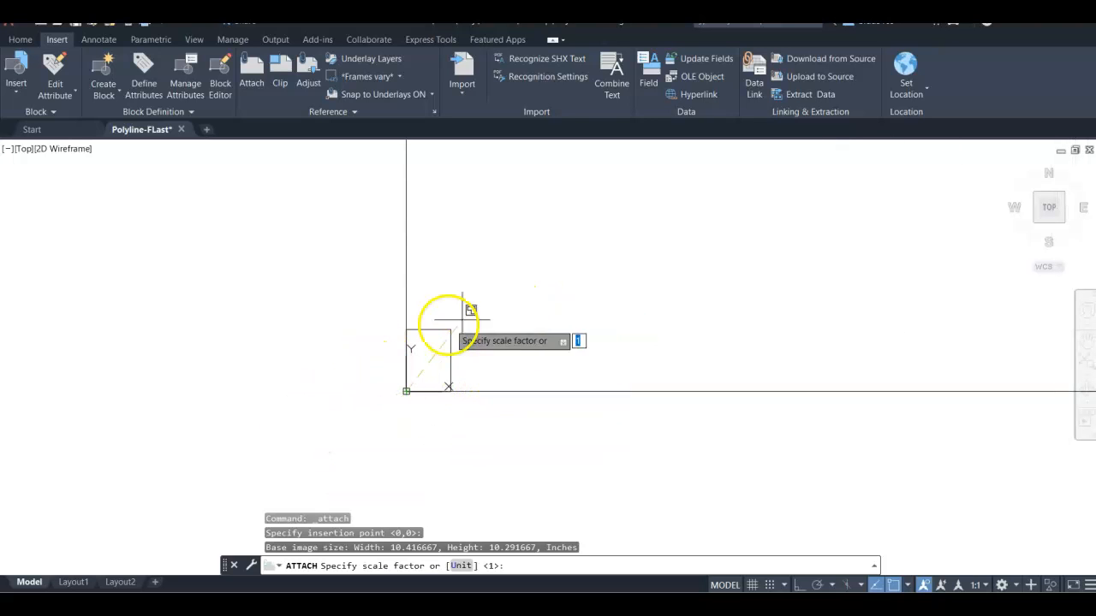
scroll(570, 276, down, 3)
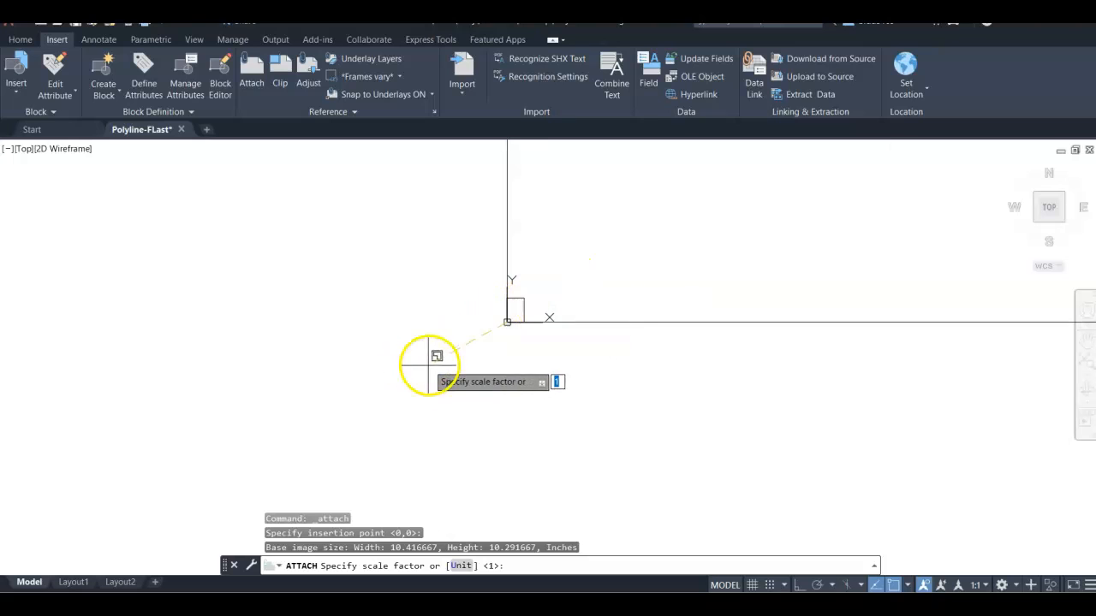
click(469, 323)
scroll(531, 354, up, 4)
scroll(542, 354, down, 10)
scroll(561, 349, up, 4)
middle_drag(727, 287, 699, 325)
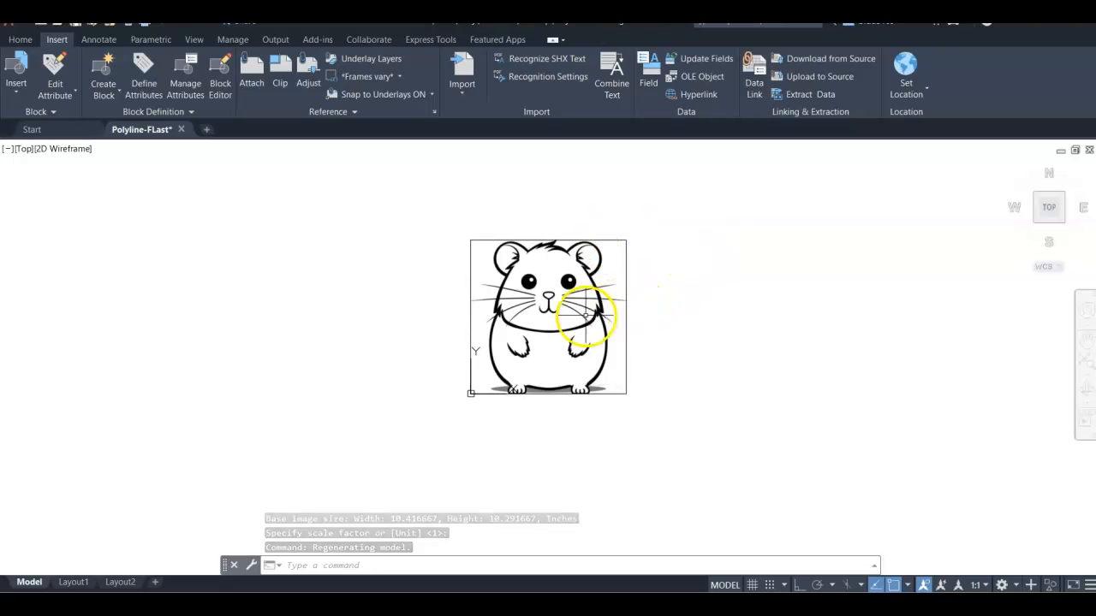
drag(580, 272, 591, 270)
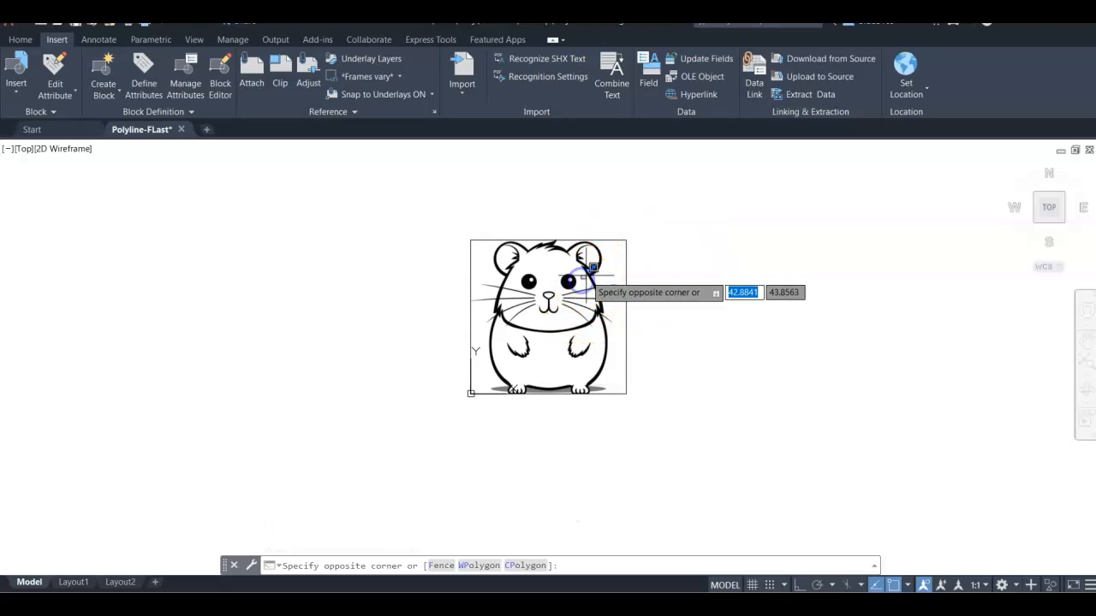
key(Escape)
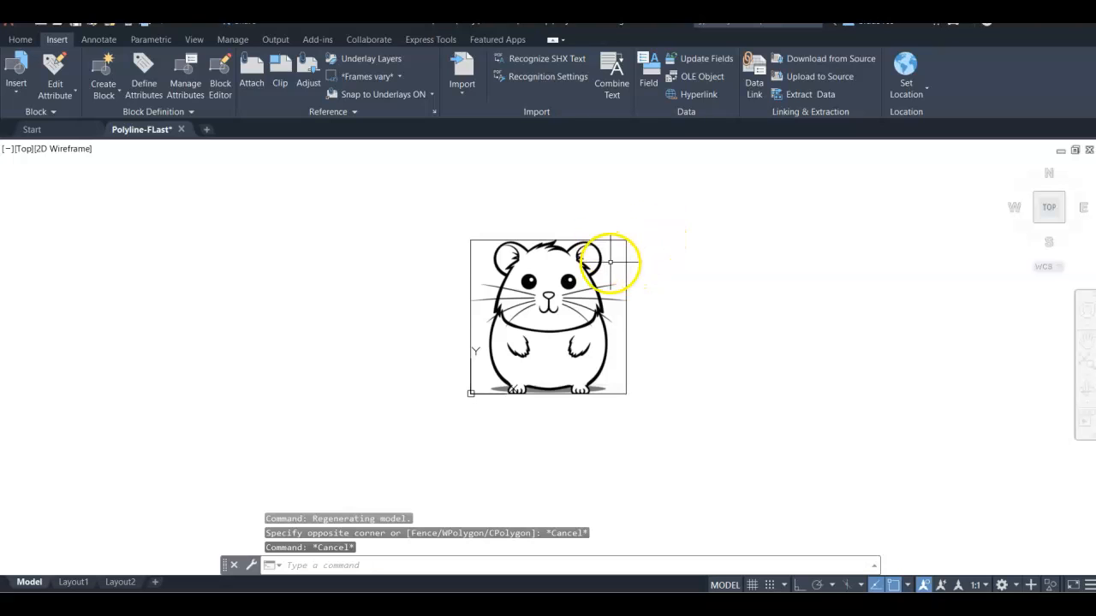
click(583, 250)
key(Escape)
key(Escape)
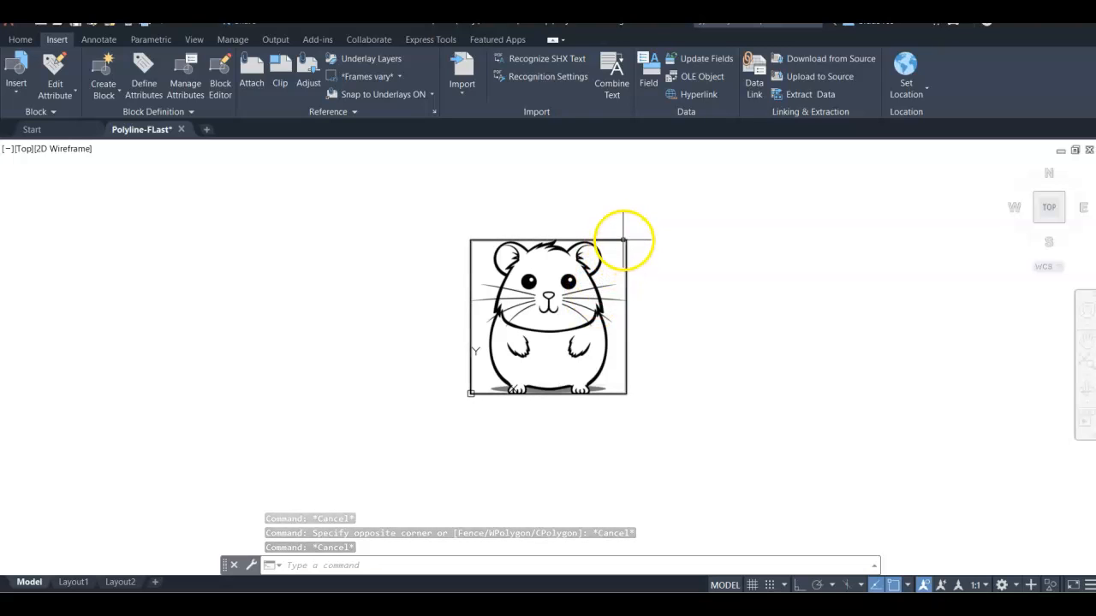
Step: Try rescaling the hamster image with its upper-right corner grip to fit the rectangle
click(624, 239)
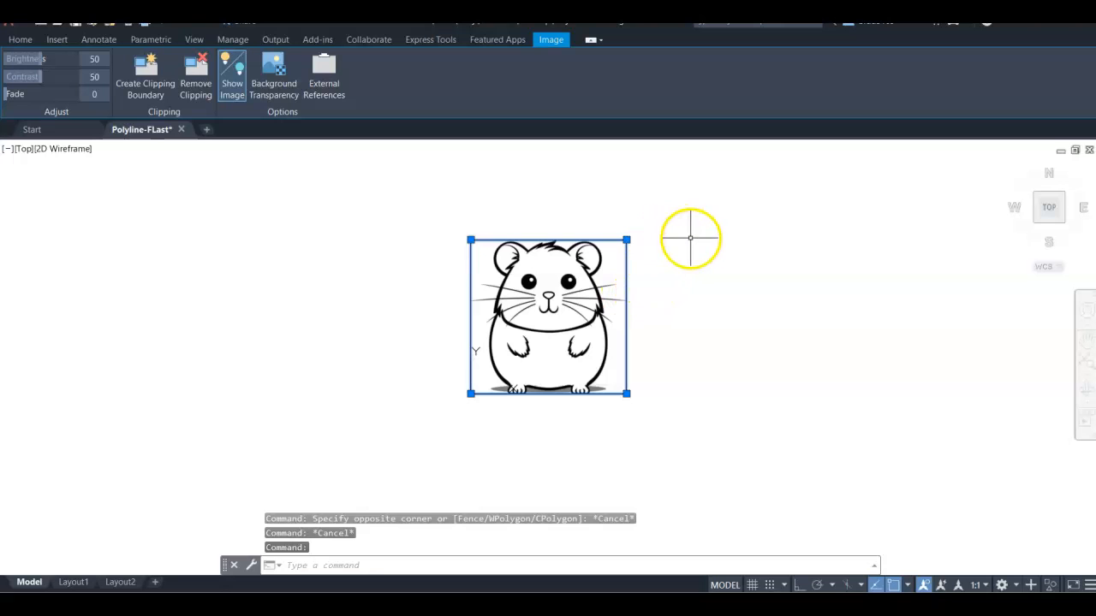
click(626, 240)
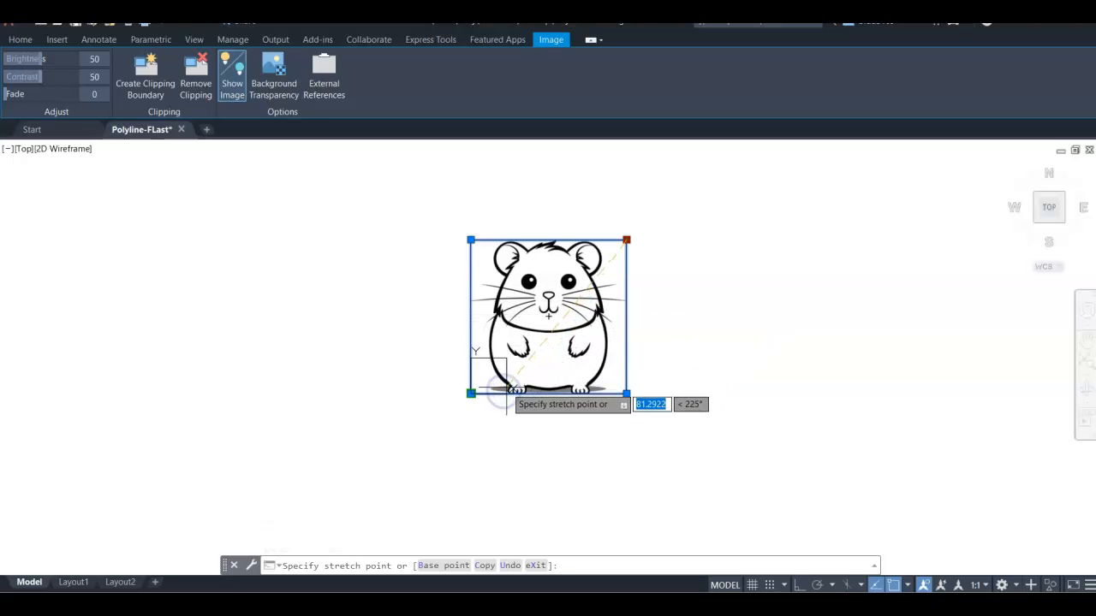
click(506, 387)
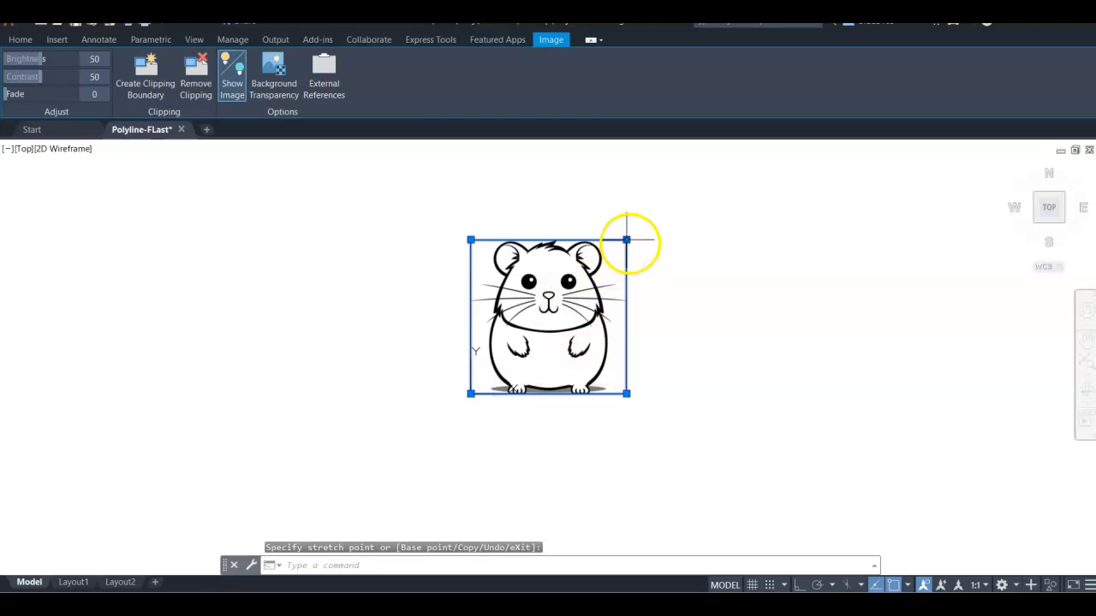
click(627, 240)
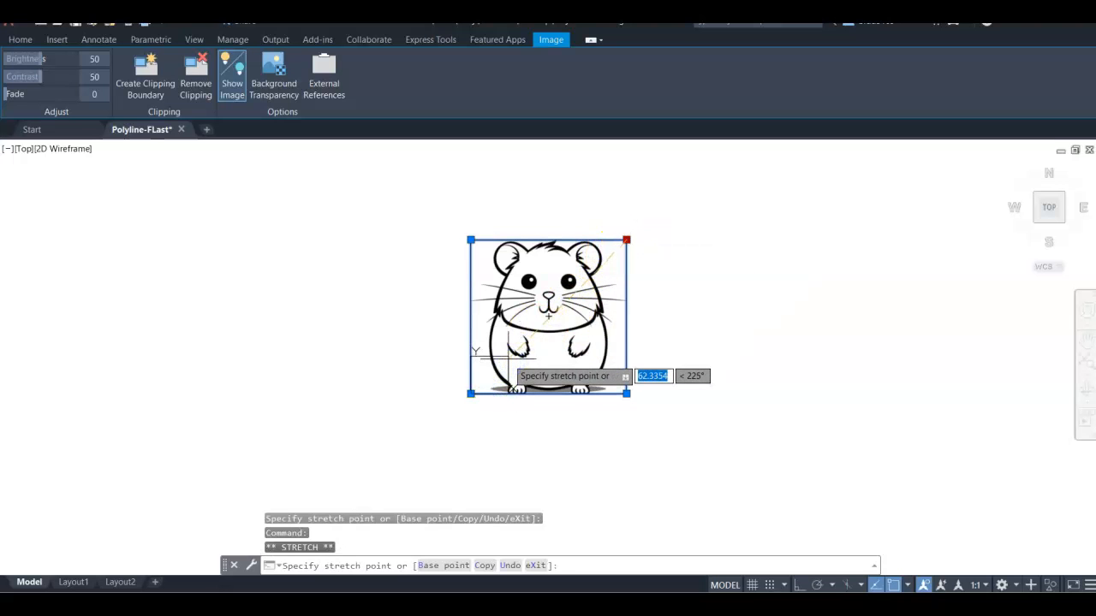
click(508, 356)
scroll(494, 390, up, 7)
scroll(489, 380, down, 6)
scroll(482, 355, up, 2)
middle_drag(472, 355, 563, 315)
scroll(576, 317, down, 6)
scroll(539, 332, up, 2)
scroll(638, 294, up, 2)
middle_drag(637, 295, 552, 323)
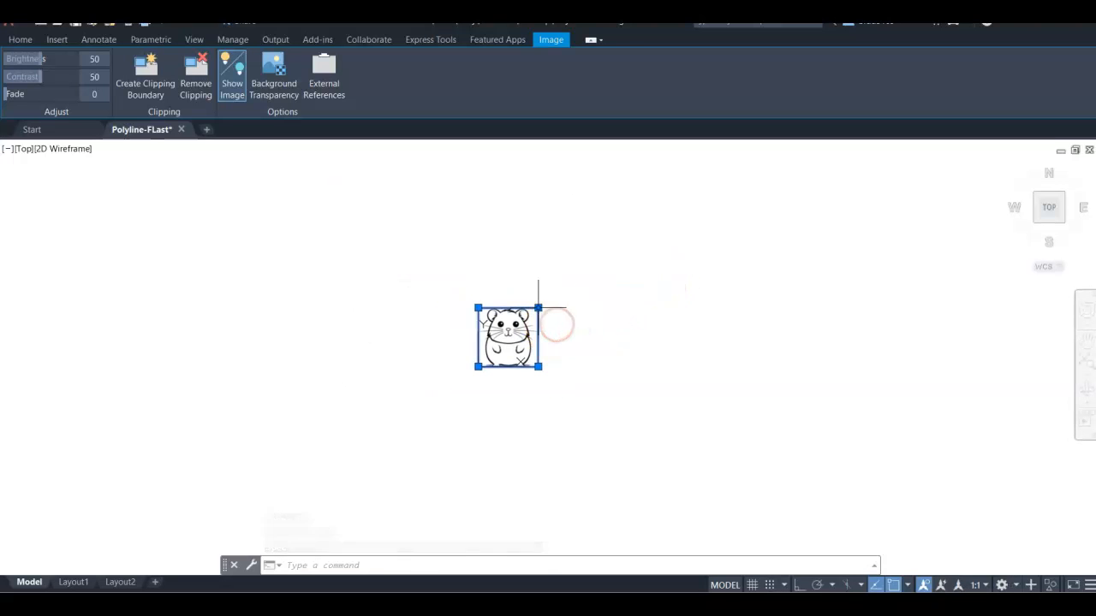
click(538, 307)
click(509, 334)
scroll(502, 366, up, 3)
scroll(476, 324, down, 3)
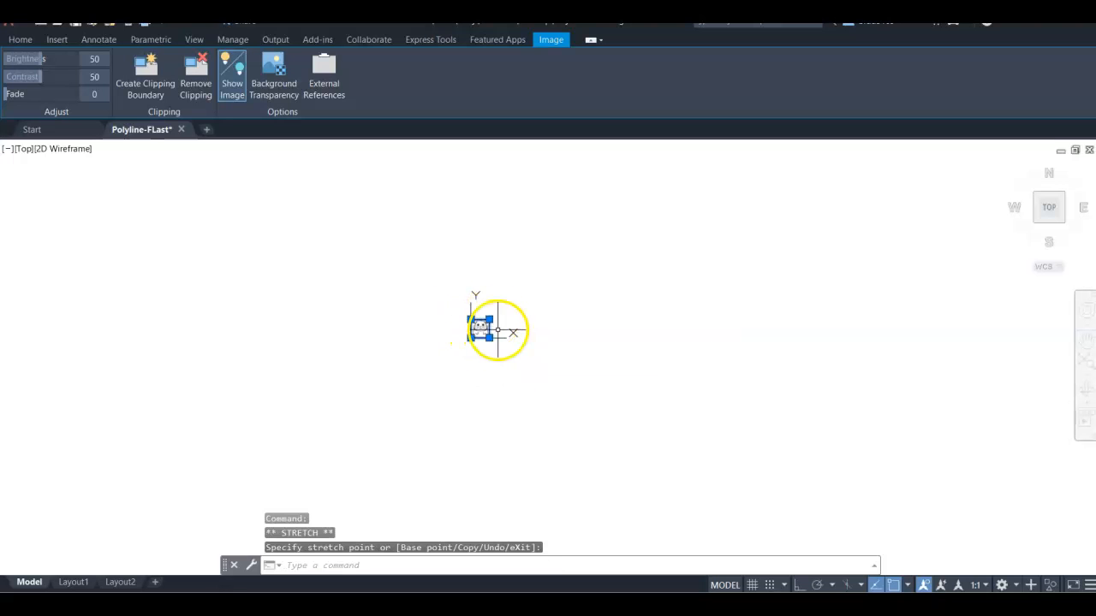
scroll(497, 330, up, 3)
click(477, 299)
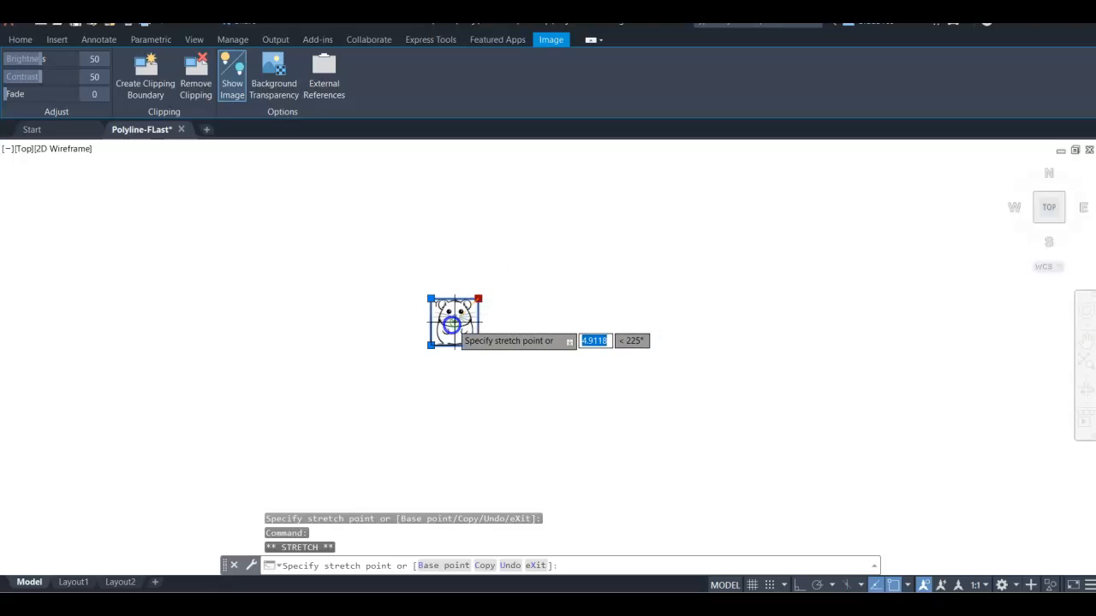
click(454, 322)
scroll(454, 324, up, 2)
scroll(453, 332, down, 2)
scroll(452, 330, up, 4)
scroll(404, 369, down, 3)
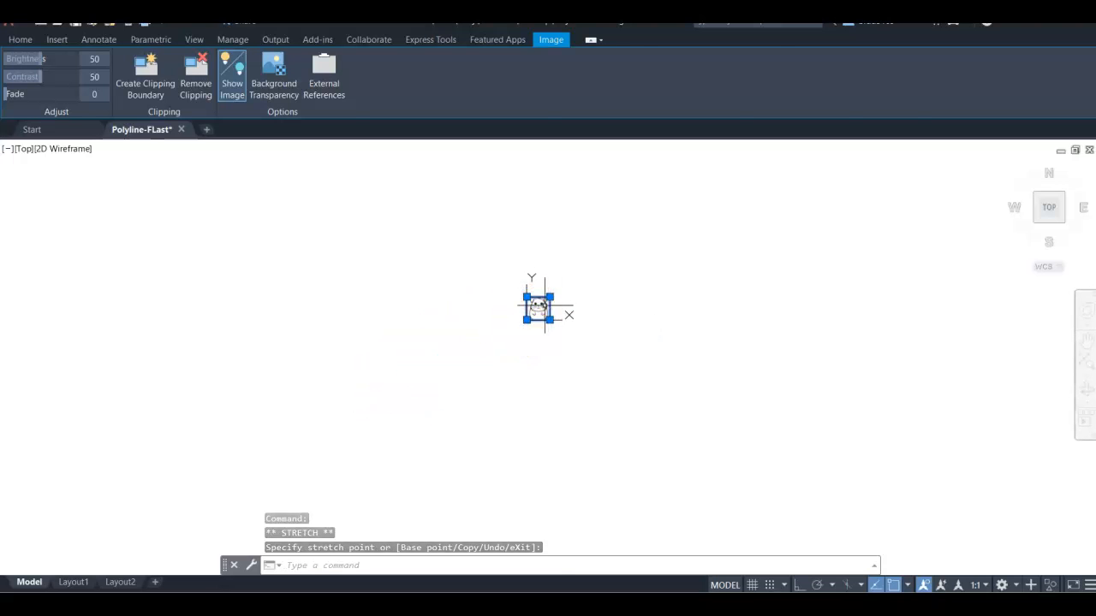
click(544, 305)
key(Escape)
key(Escape)
scroll(577, 300, up, 3)
scroll(513, 308, down, 2)
middle_drag(557, 283, 477, 325)
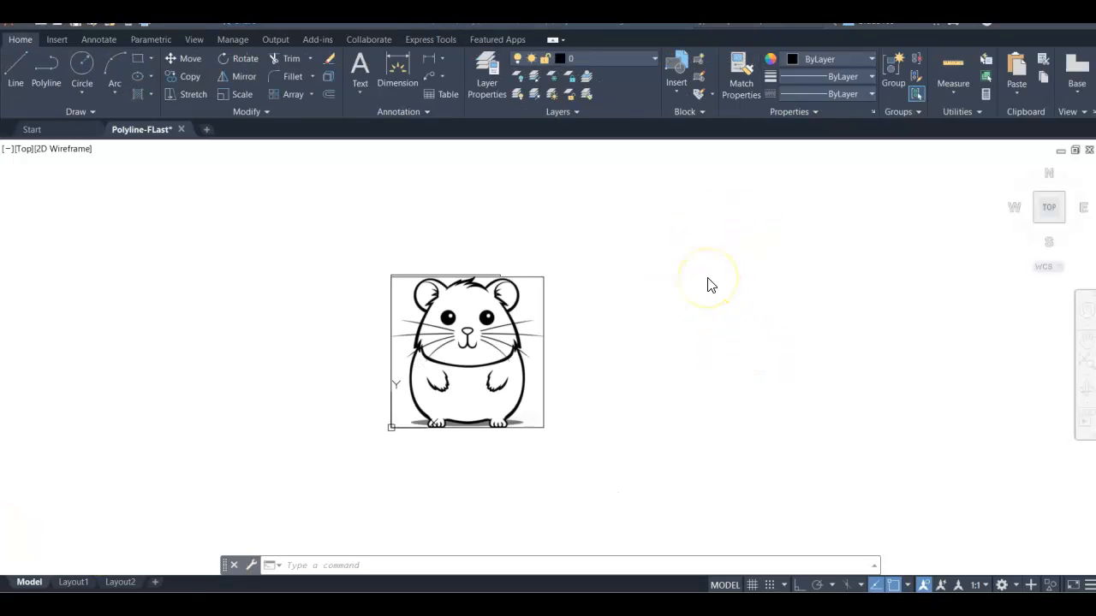
click(543, 277)
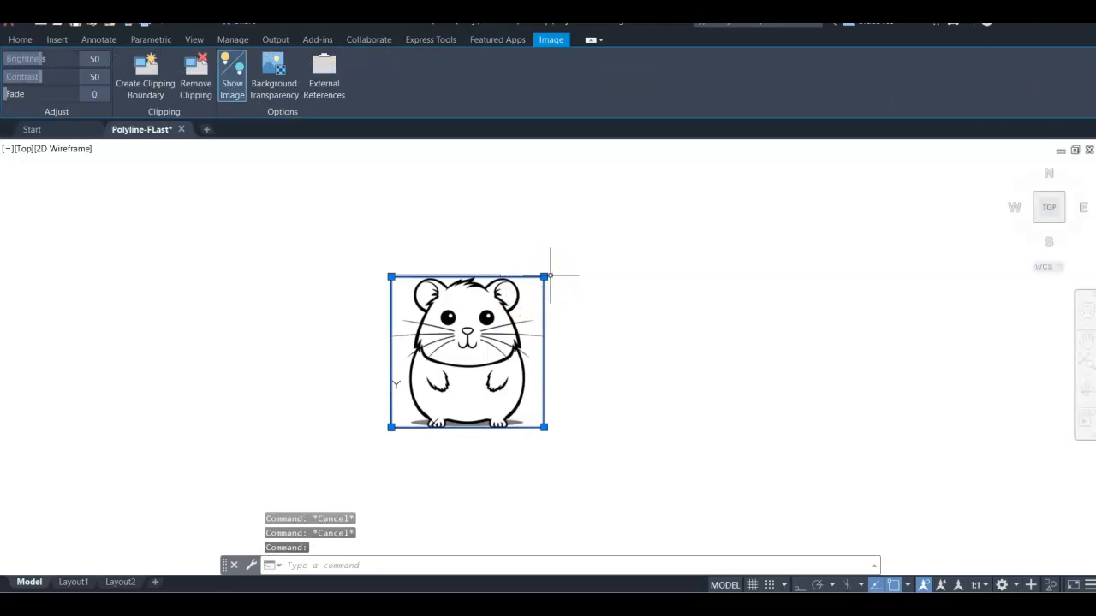
click(544, 276)
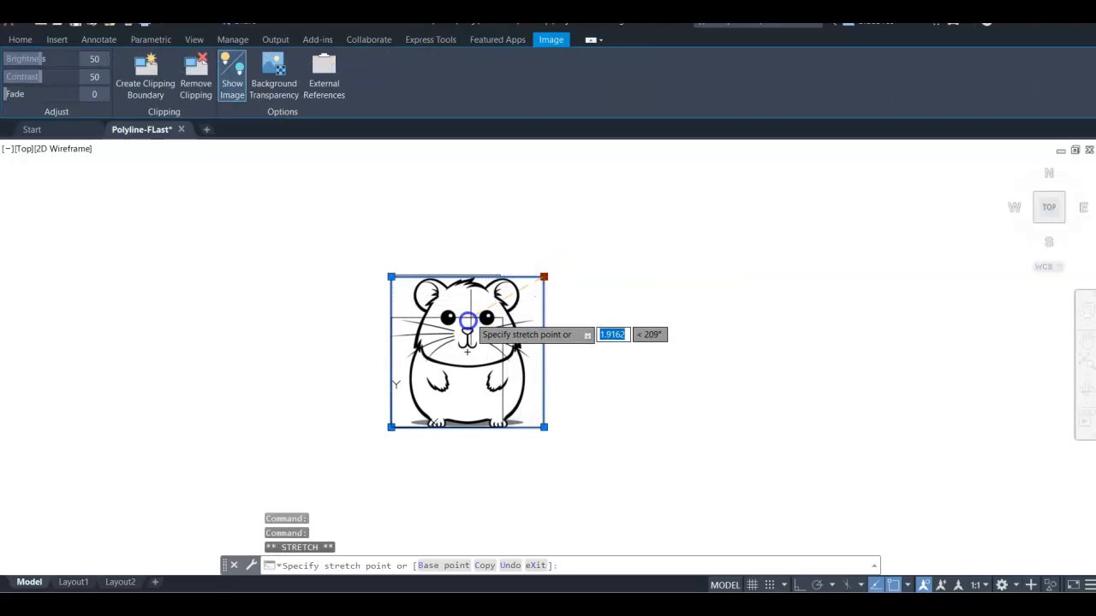
click(446, 340)
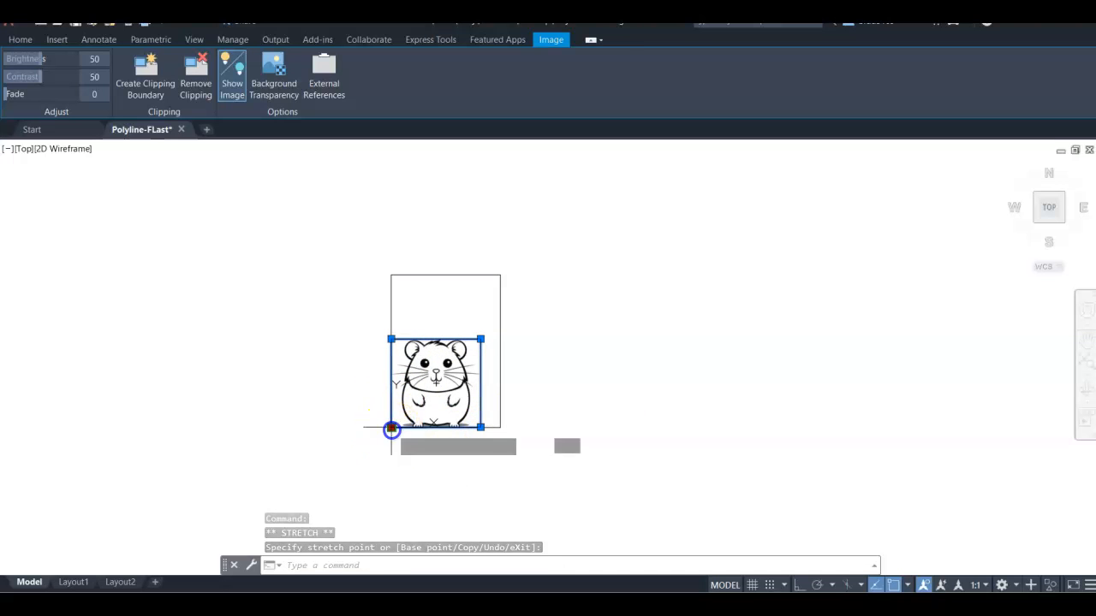
click(391, 427)
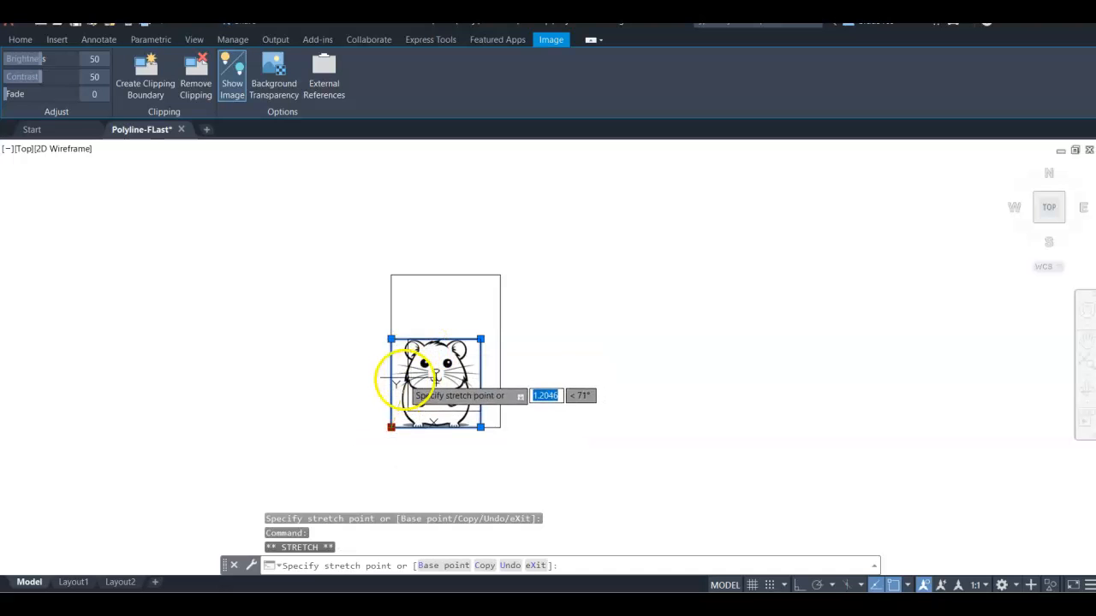
key(Escape)
key(Escape)
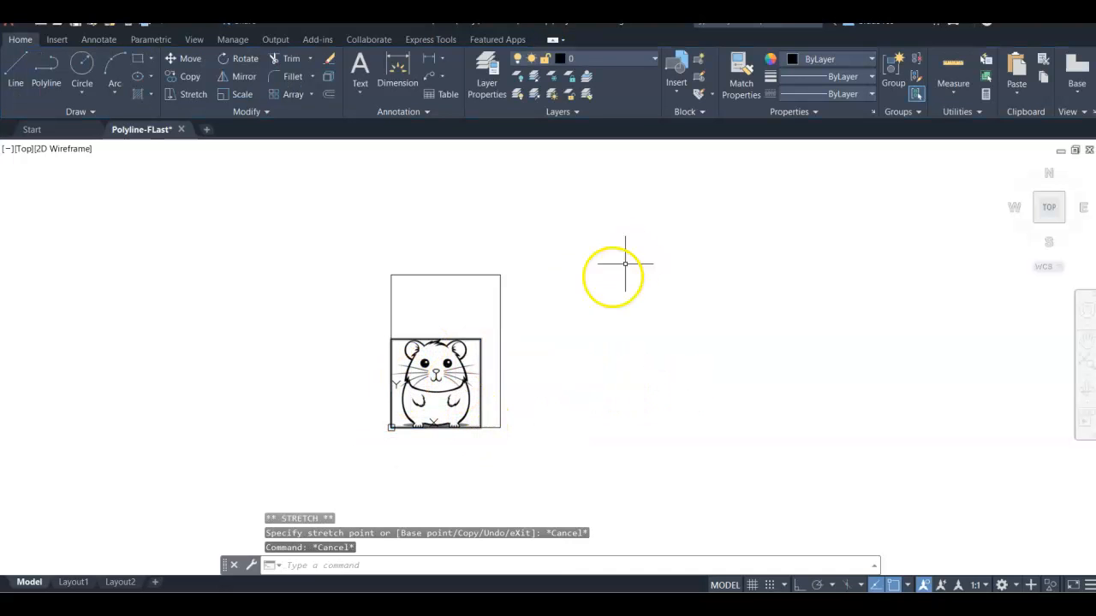
Step: Rescale the image with its upper-right corner grip so its width matches the rectangle's width
click(438, 340)
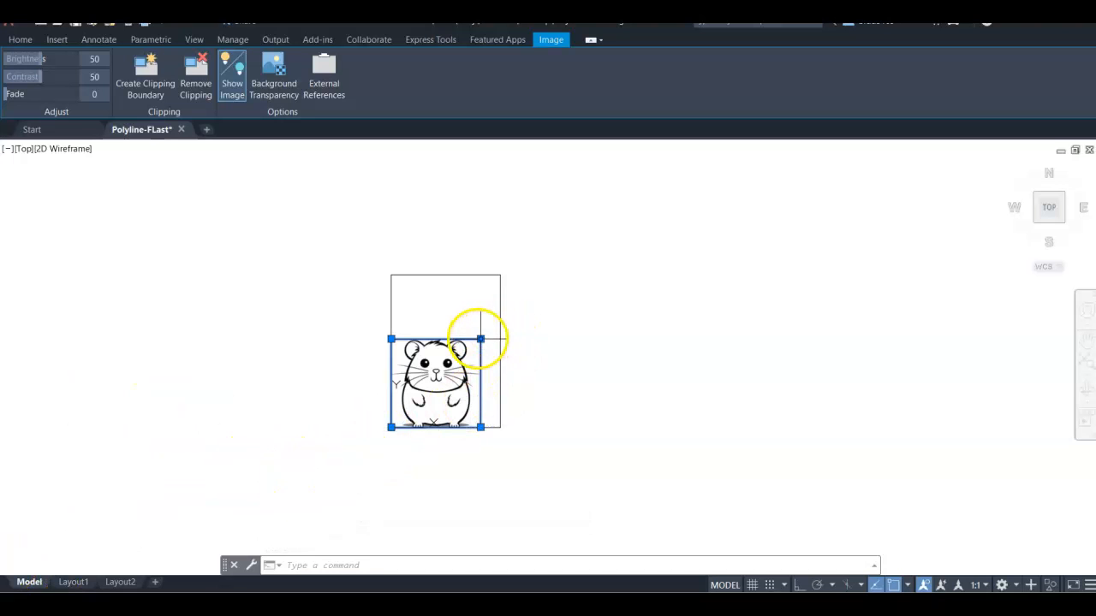
click(481, 339)
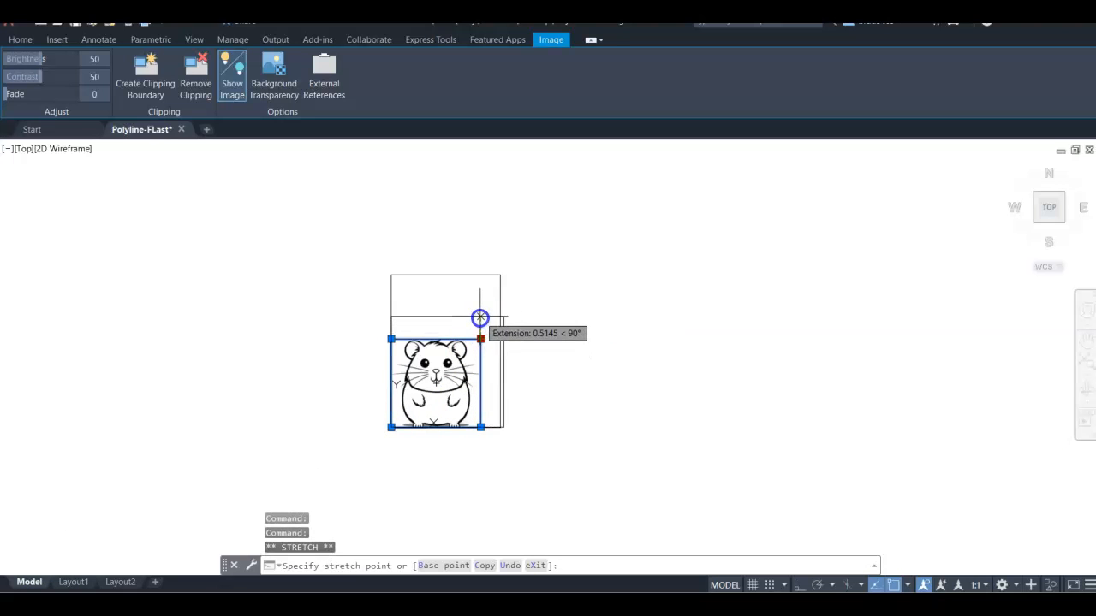
click(480, 317)
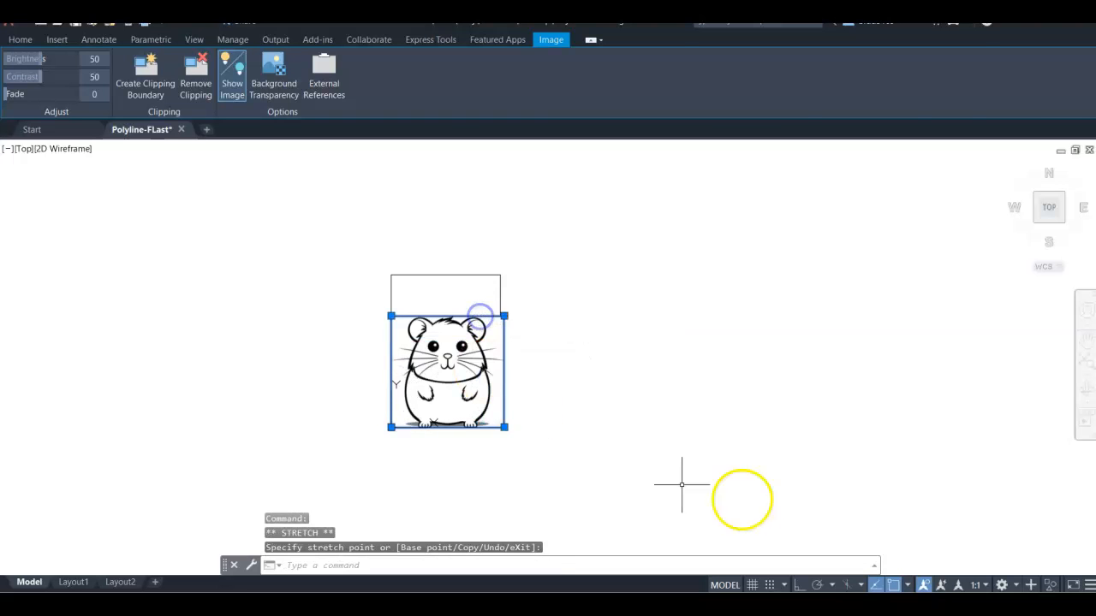
key(Escape)
Step: Draw a four-point polyline along the left side of the hamster's face outline
scroll(494, 275, up, 2)
mouse_move(471, 402)
middle_down()
mouse_move(521, 303)
mouse_move(501, 320)
mouse_move(503, 308)
middle_up()
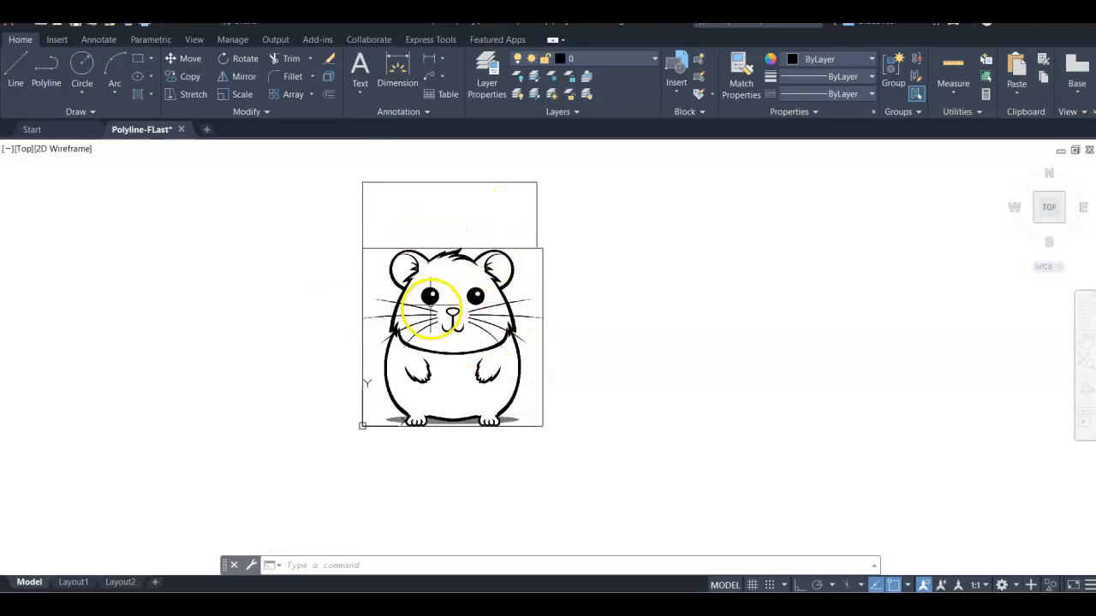
scroll(454, 313, up, 4)
scroll(441, 300, down, 4)
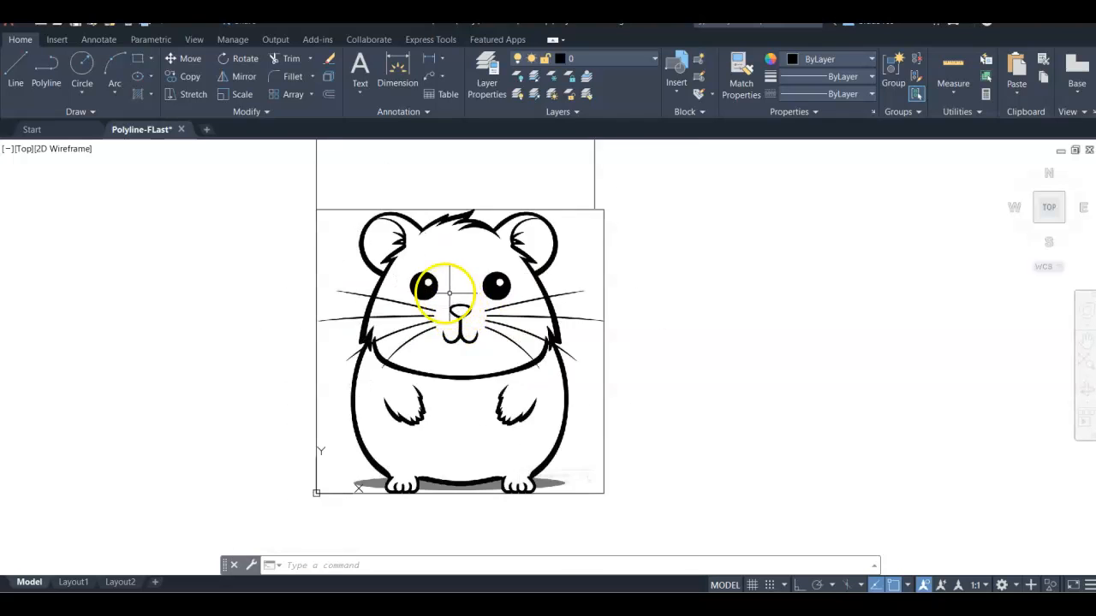
scroll(439, 280, up, 2)
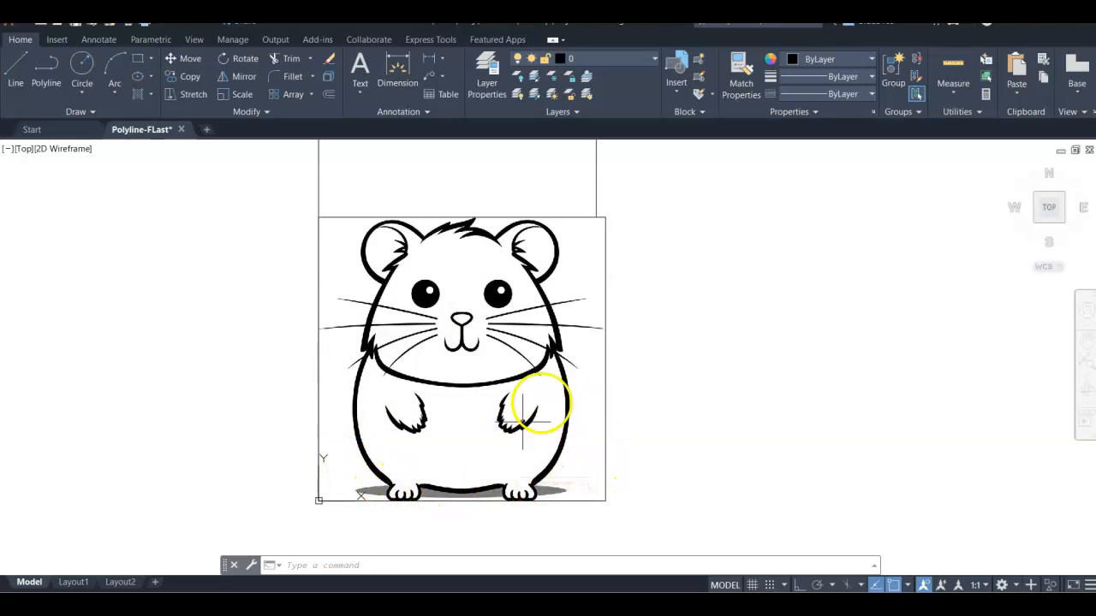
click(47, 65)
scroll(367, 277, up, 7)
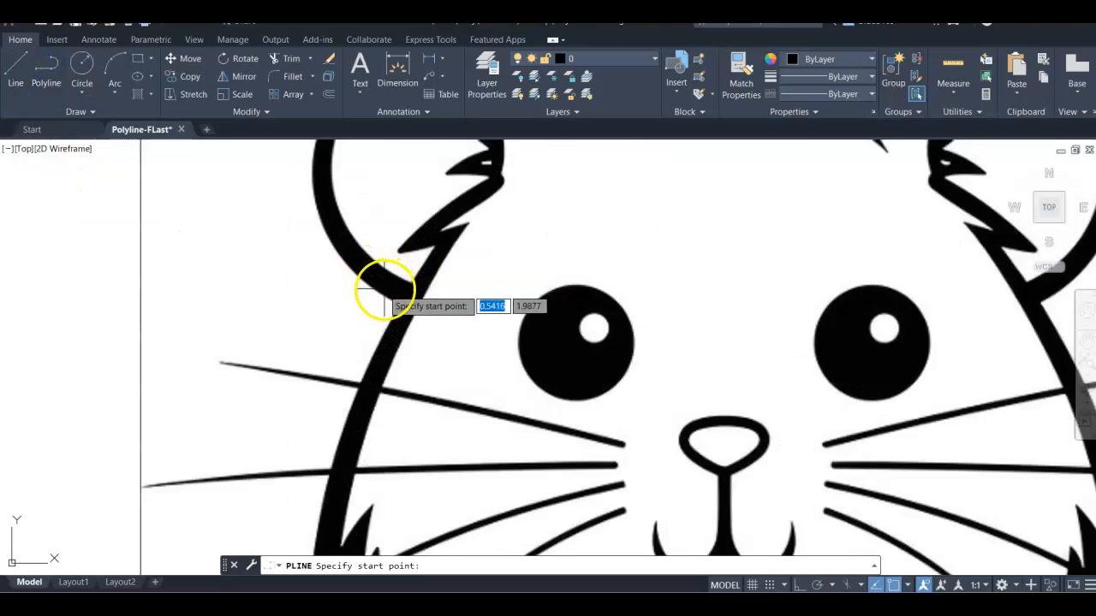
scroll(377, 291, down, 5)
scroll(353, 395, up, 2)
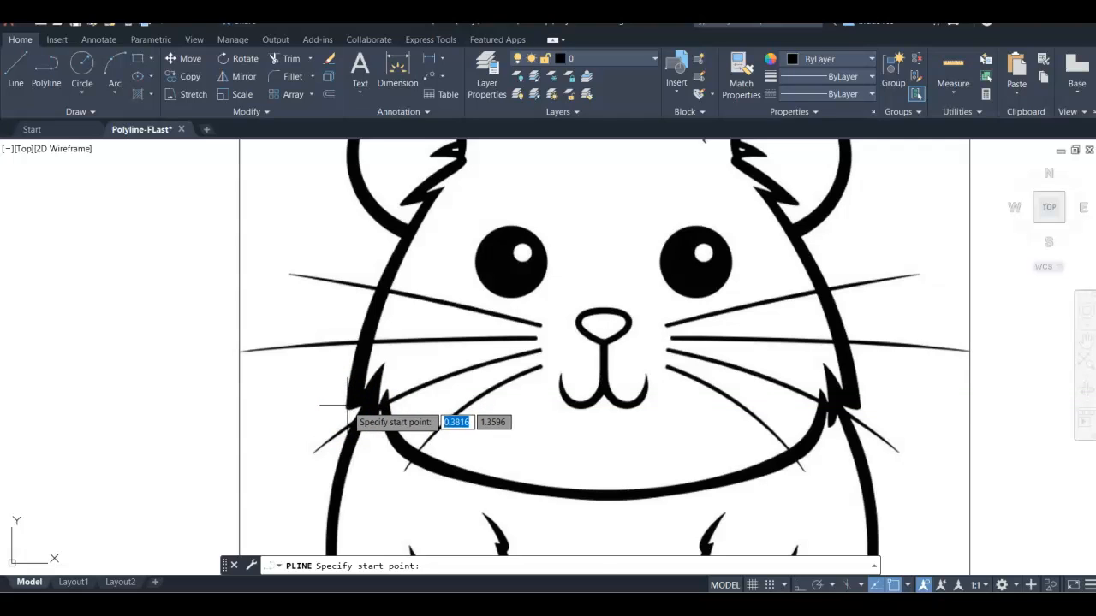
click(348, 404)
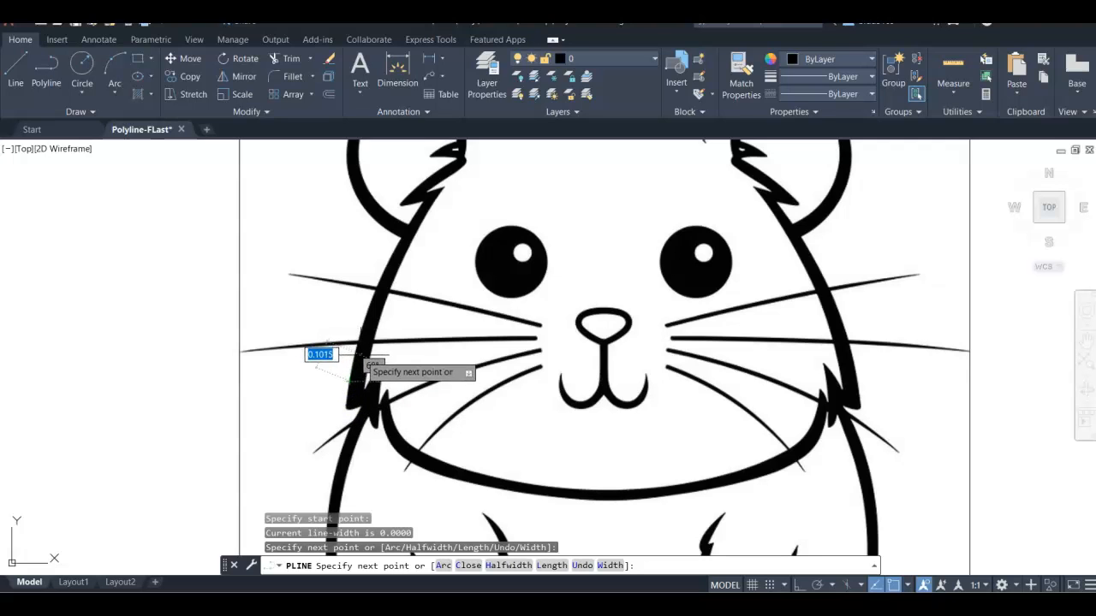
click(351, 353)
click(375, 314)
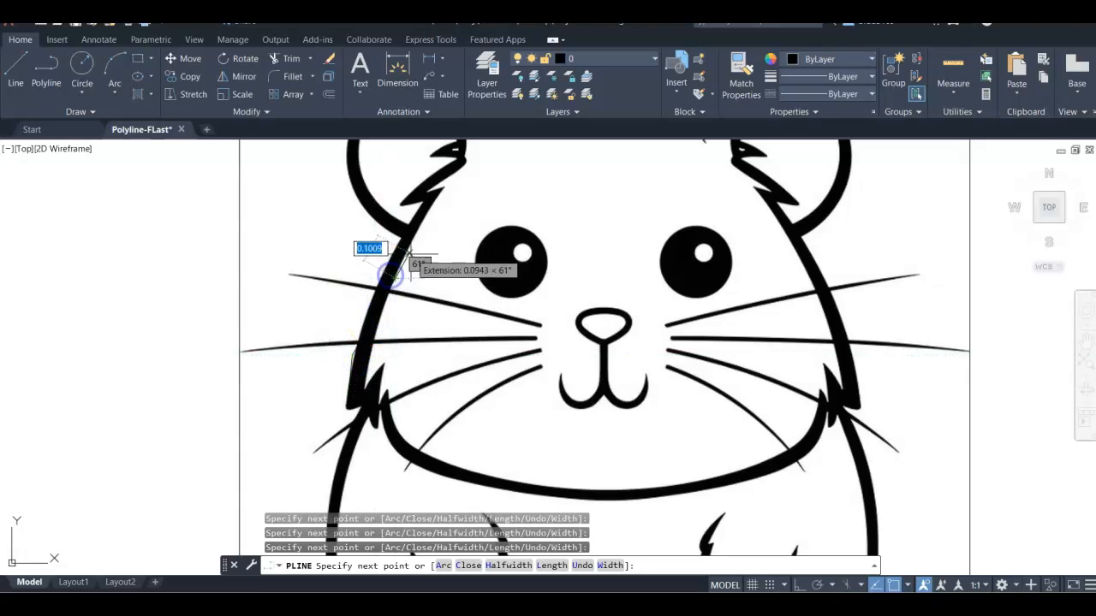
click(413, 247)
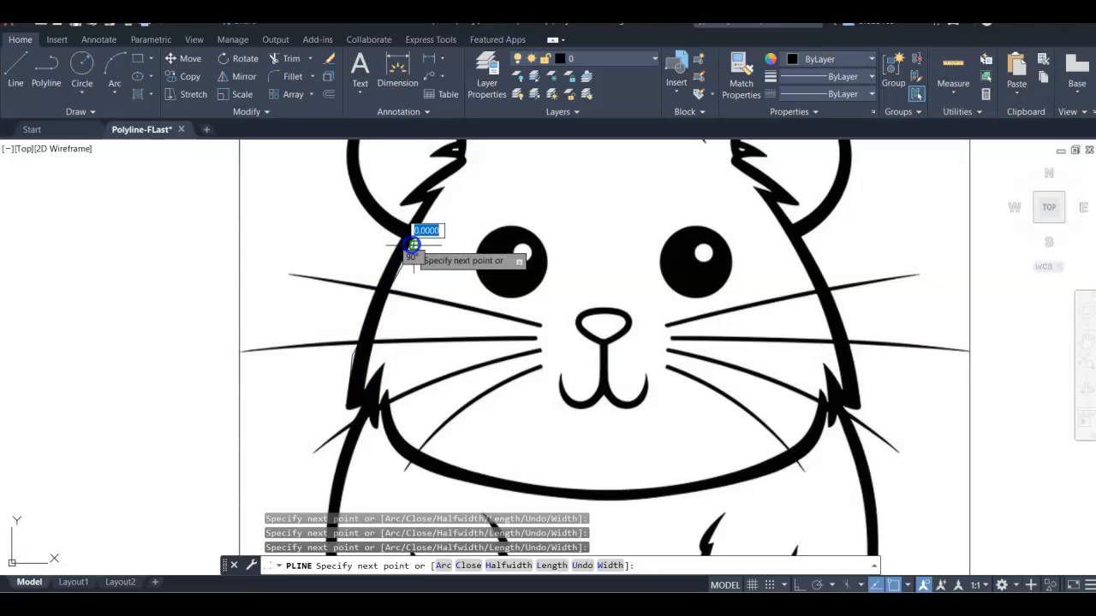
right_click(614, 288)
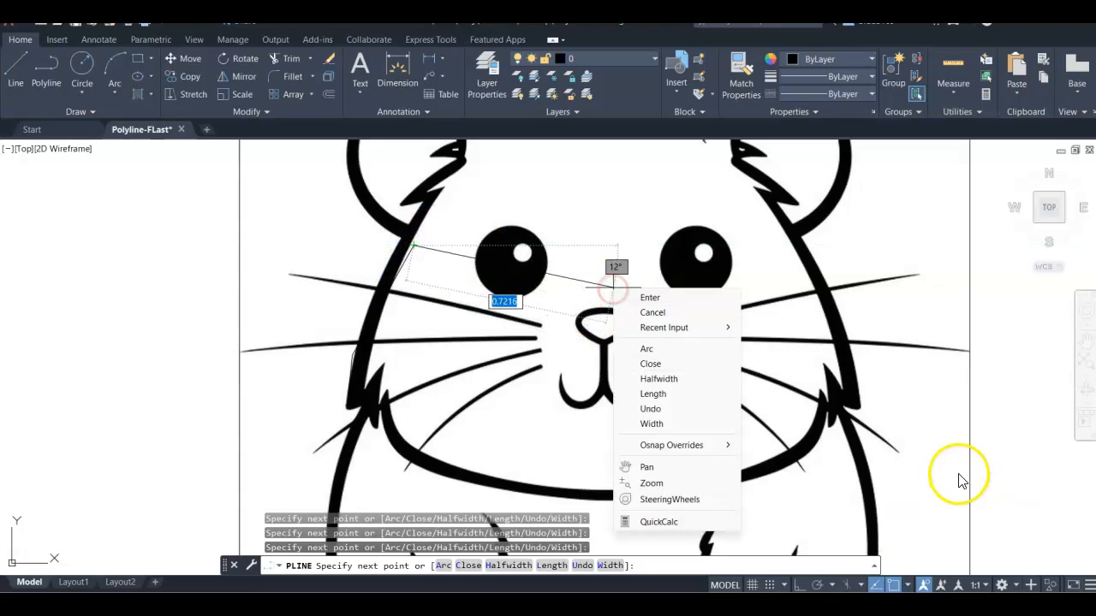
click(663, 297)
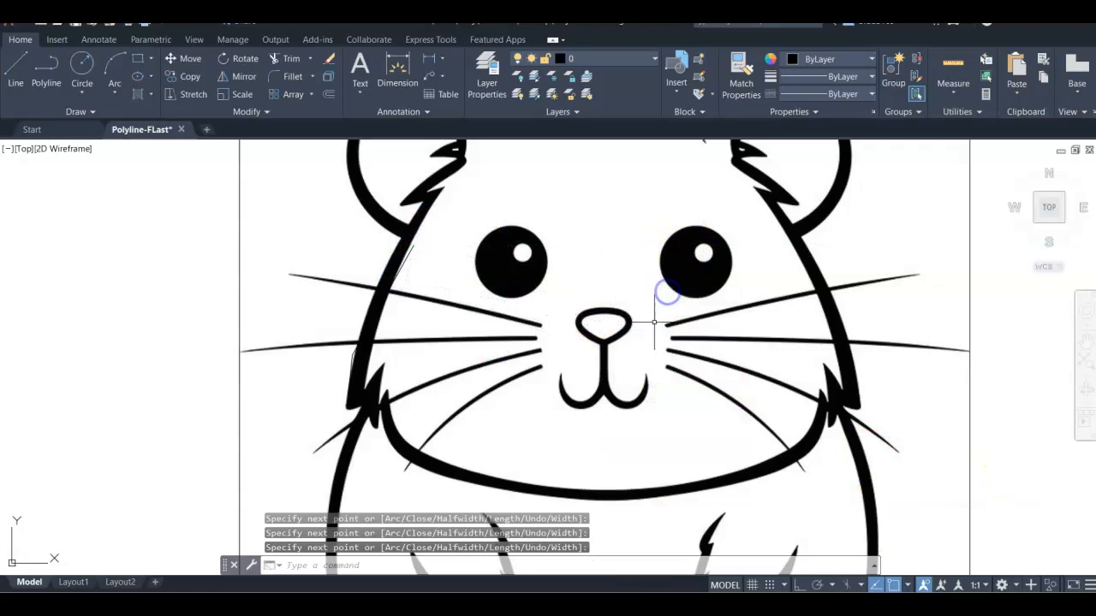
Step: Turn off snap mode and object snap tracking
click(893, 585)
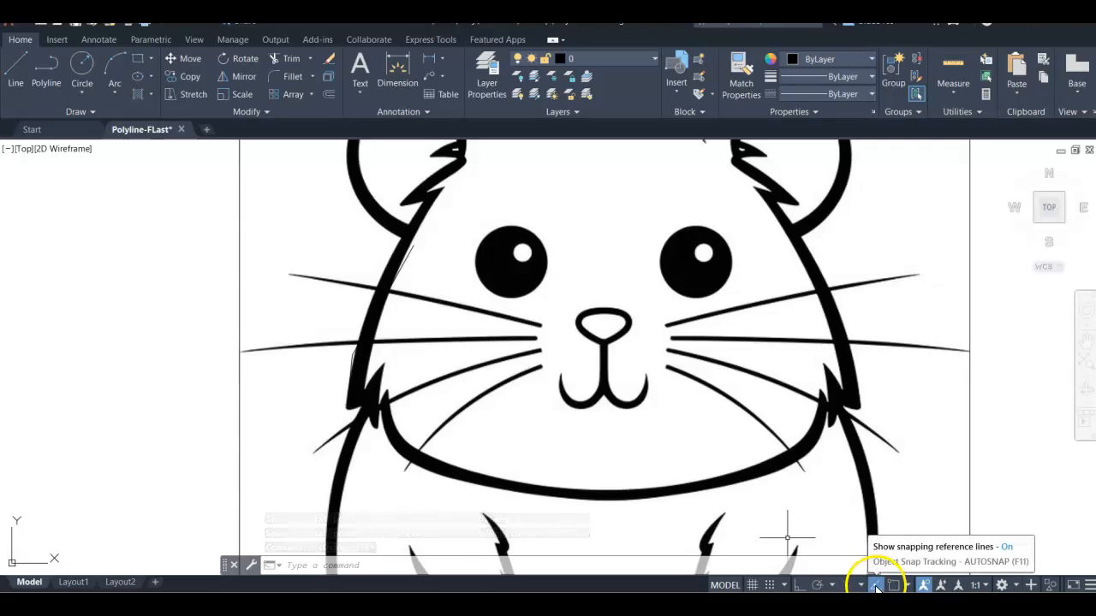
click(875, 587)
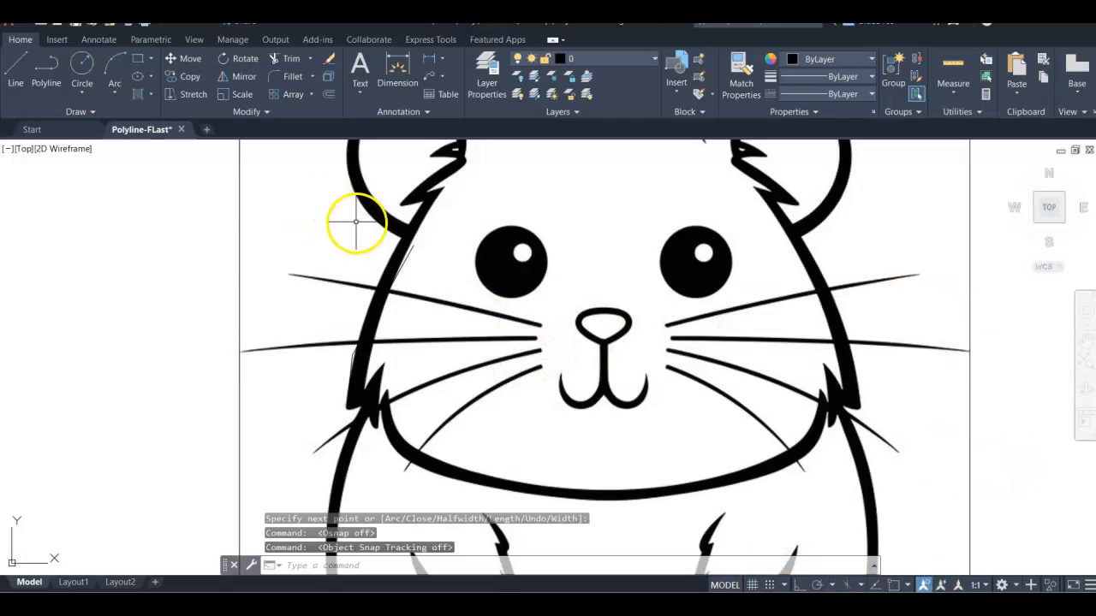
Step: Select the face polyline and stretch one of its vertices with its grip onto the hamster's outline
click(406, 260)
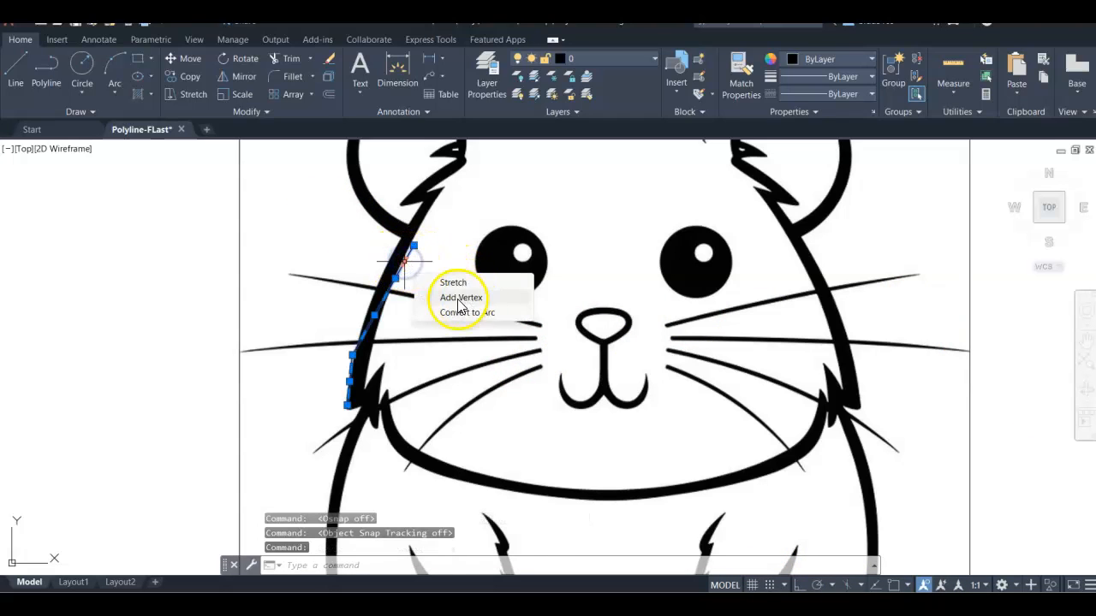
scroll(467, 214, down, 2)
mouse_move(473, 245)
middle_down()
mouse_move(452, 288)
mouse_move(528, 282)
mouse_move(457, 262)
mouse_move(507, 263)
mouse_move(385, 252)
mouse_move(430, 249)
mouse_move(526, 284)
mouse_move(581, 281)
mouse_move(509, 268)
mouse_move(541, 288)
mouse_move(438, 245)
mouse_move(514, 237)
mouse_move(530, 269)
mouse_move(412, 229)
middle_up()
scroll(374, 262, up, 6)
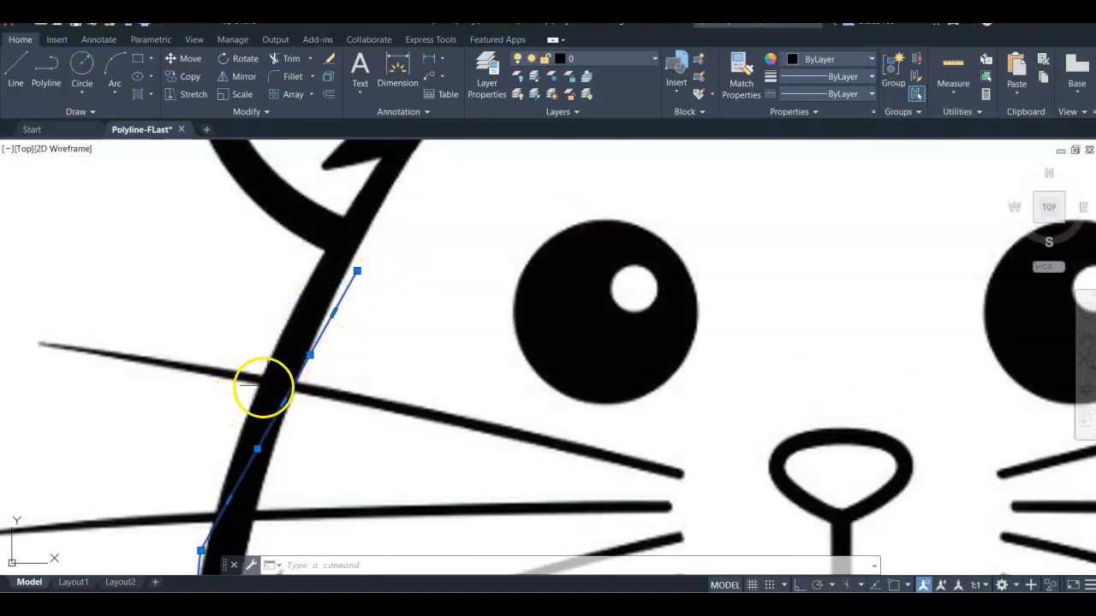
scroll(262, 387, down, 2)
click(265, 422)
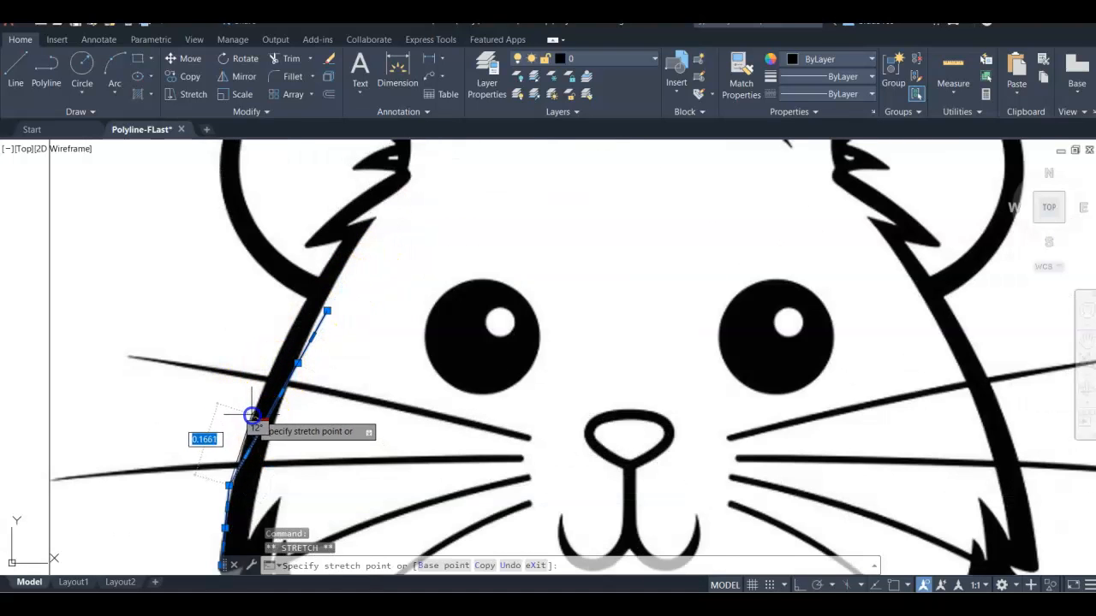
click(256, 416)
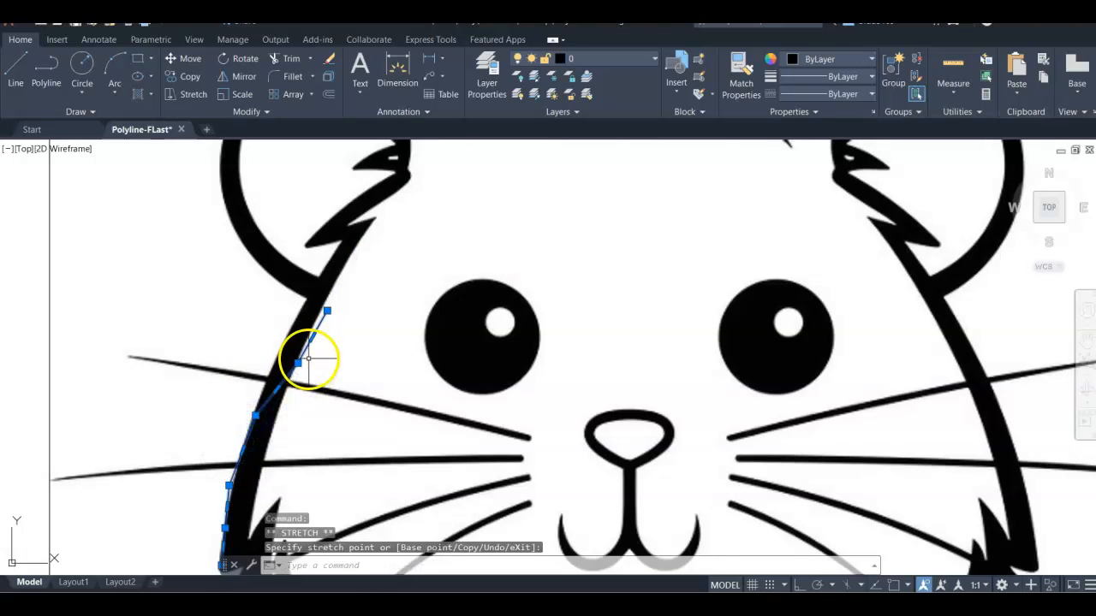
Step: Reposition the polyline's upper vertices with their grips so the line follows the face outline near the ear
click(298, 364)
click(288, 358)
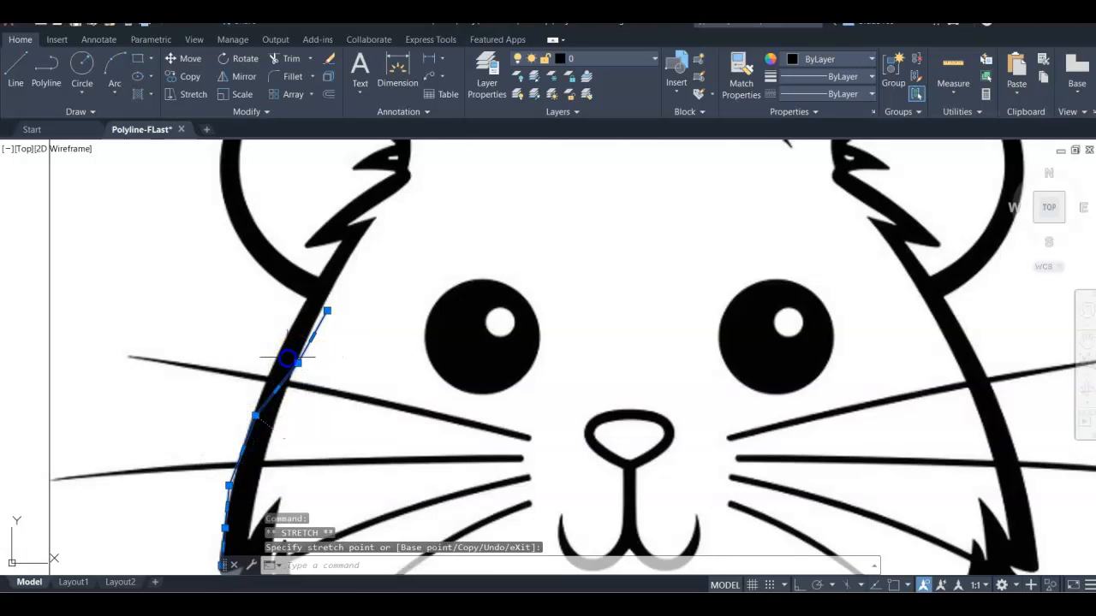
click(298, 363)
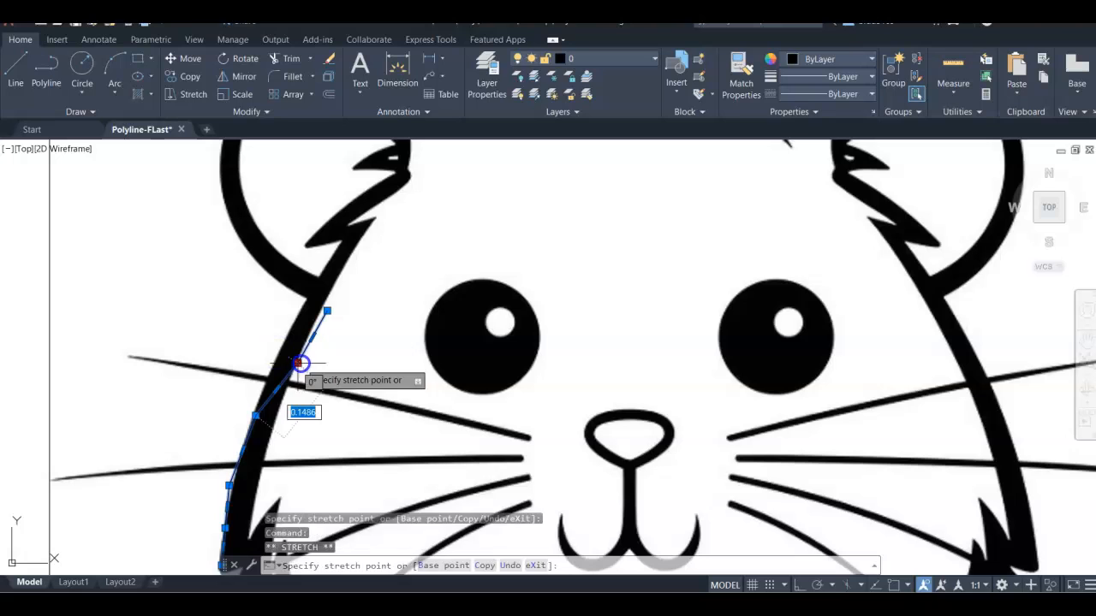
click(286, 355)
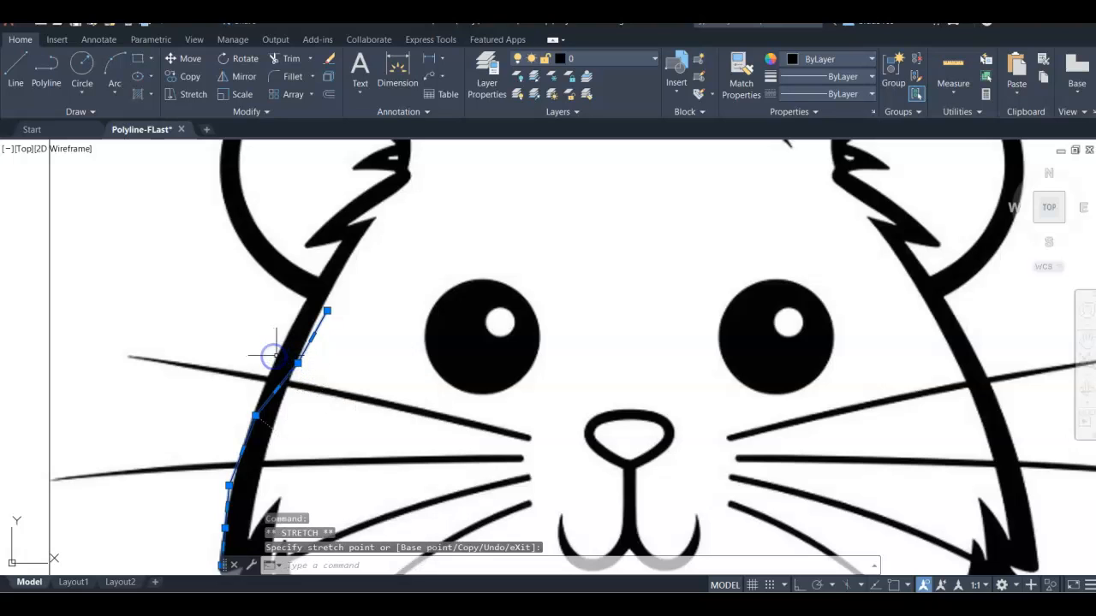
click(275, 354)
click(295, 362)
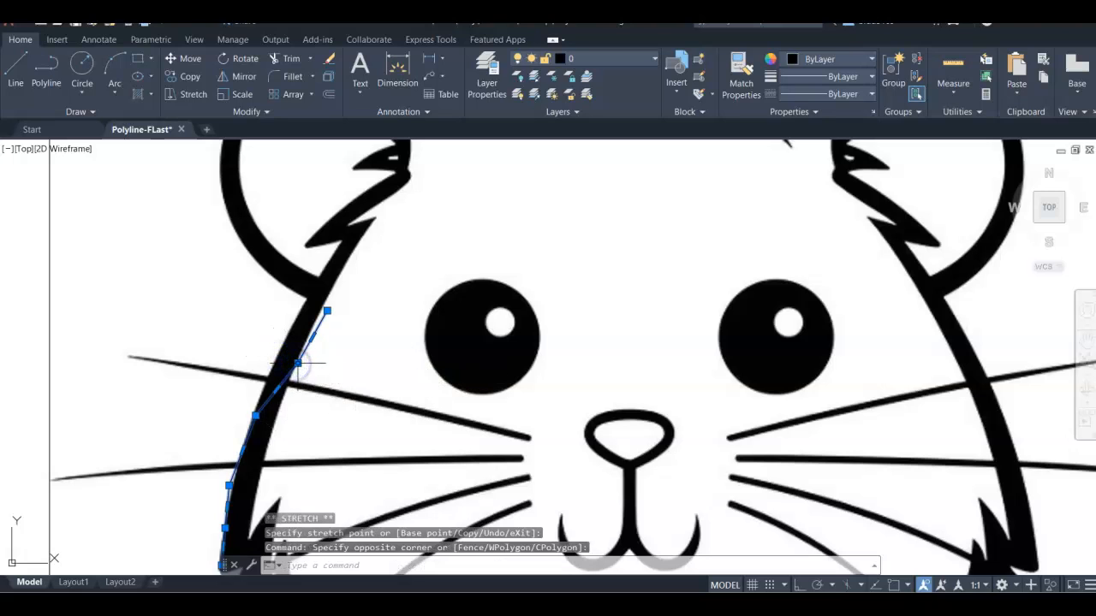
click(298, 364)
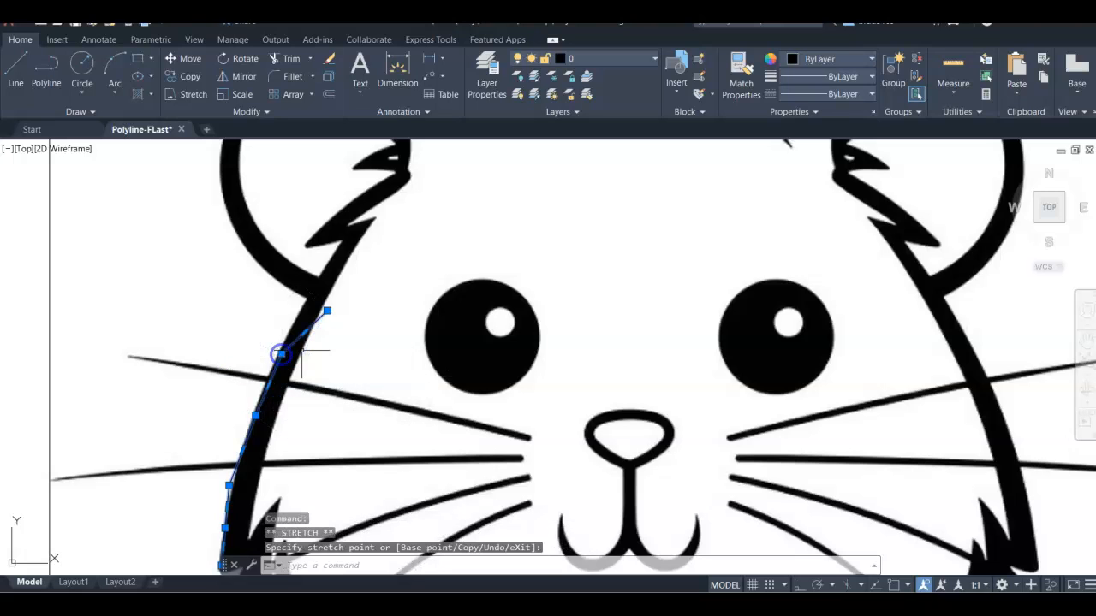
click(327, 311)
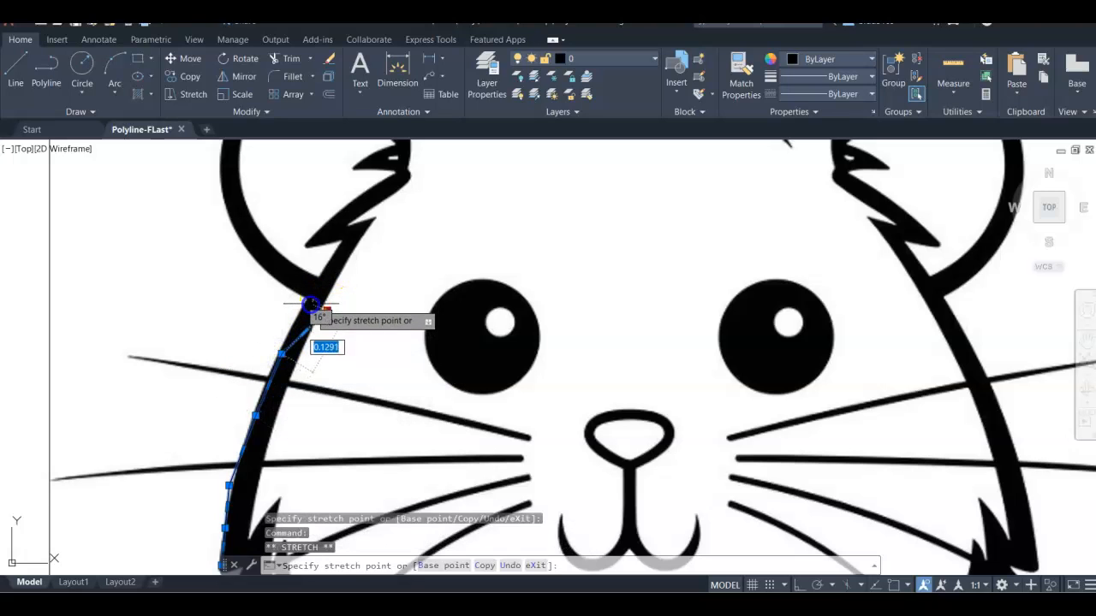
click(306, 302)
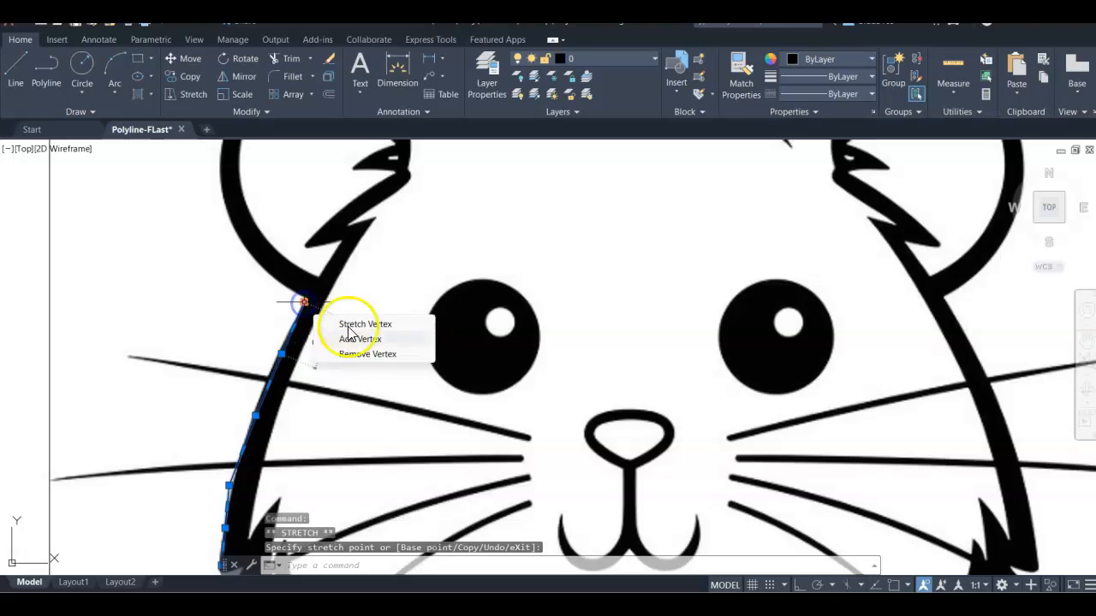
Step: Start a new polyline where the face outline meets the left ear and trace up the ear's outer edge
scroll(287, 327, down, 2)
mouse_move(232, 345)
middle_down()
mouse_move(320, 372)
mouse_move(336, 331)
middle_up()
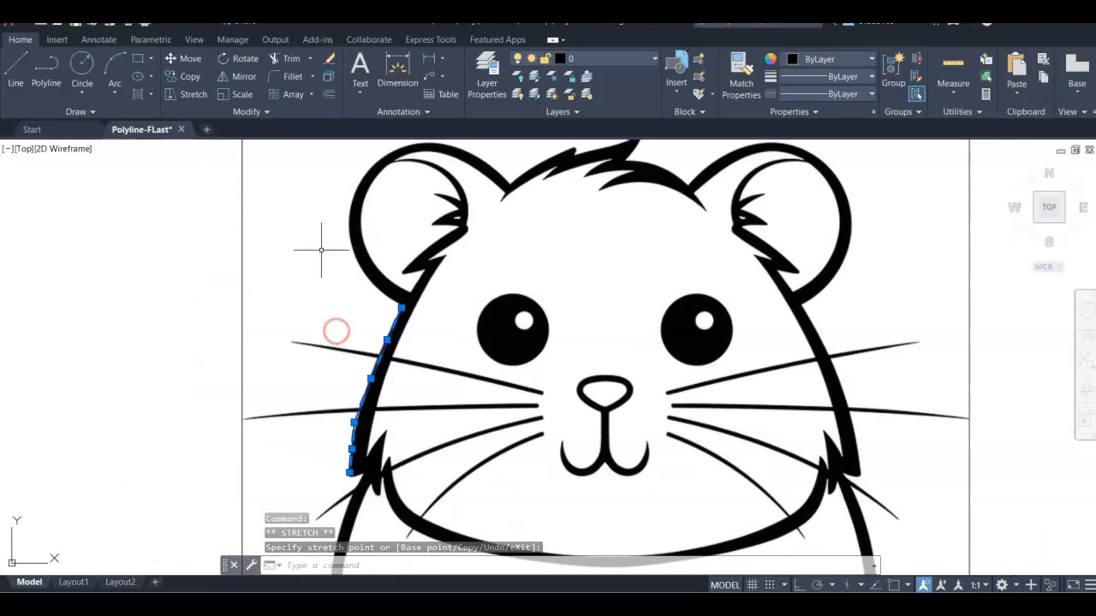
click(49, 65)
scroll(395, 309, up, 4)
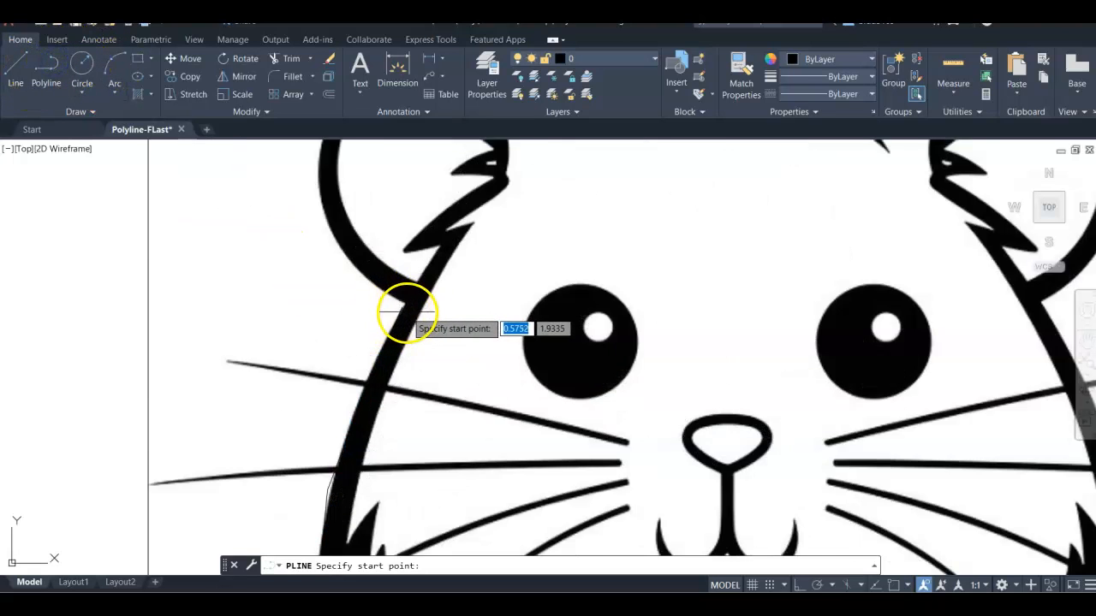
scroll(403, 285, down, 2)
scroll(404, 293, up, 4)
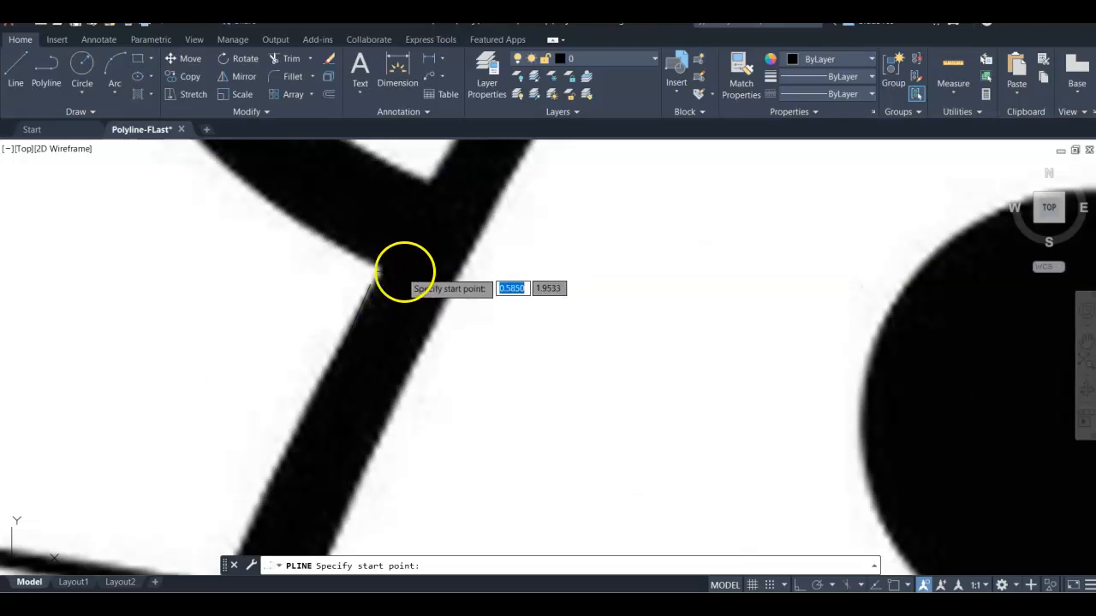
click(404, 274)
middle_drag(309, 210, 317, 223)
middle_drag(375, 258, 527, 404)
click(350, 233)
scroll(348, 230, down, 2)
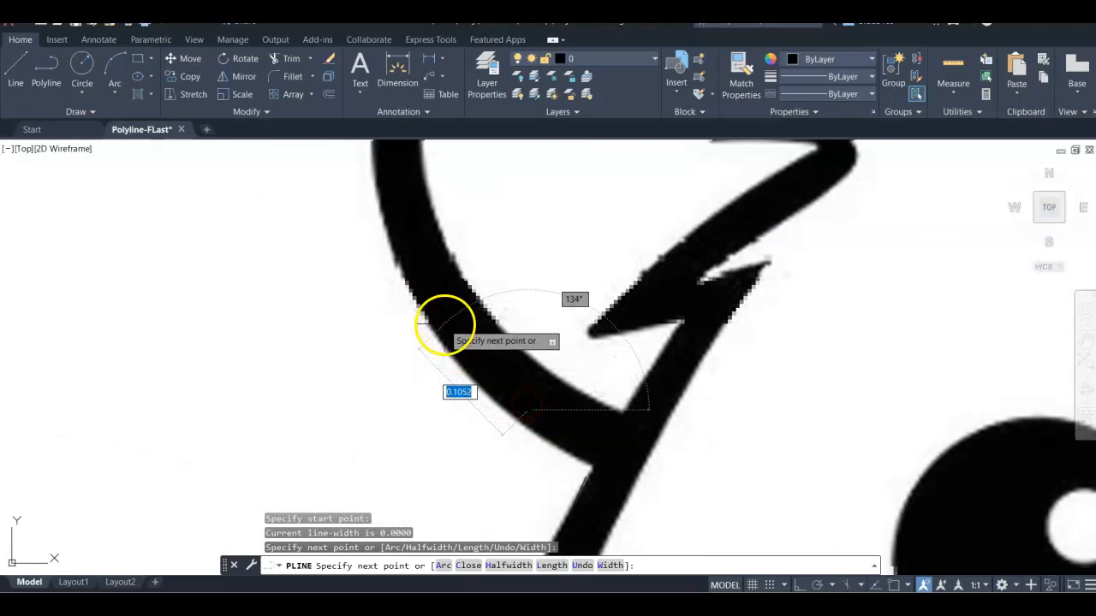
click(433, 300)
click(416, 221)
click(411, 177)
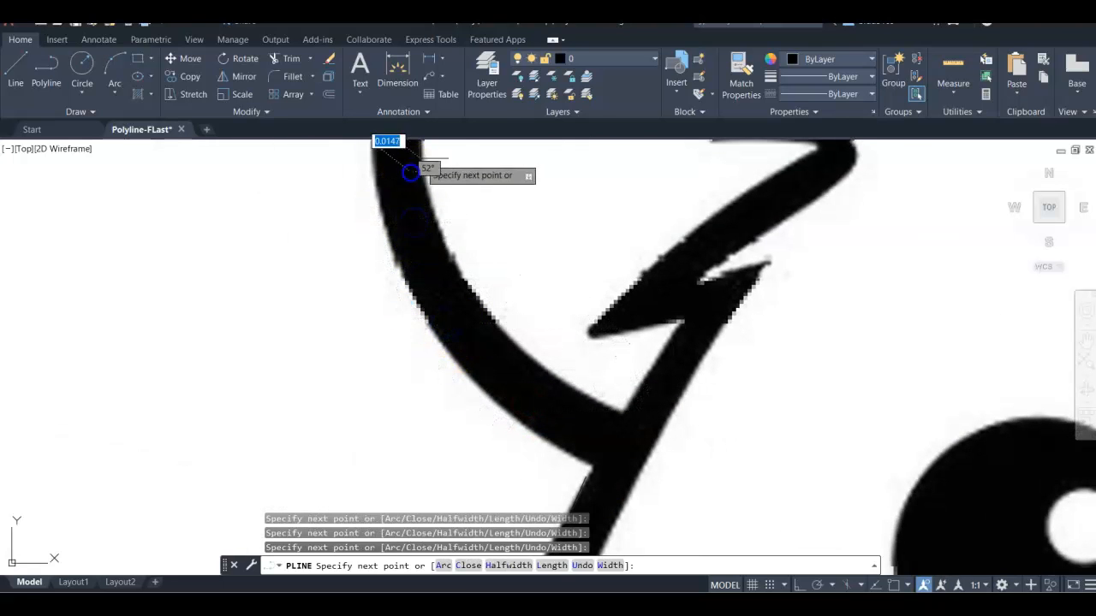
Step: Continue the polyline over the top of the left ear and down its inner side toward the tuft
scroll(407, 188, down, 3)
middle_drag(405, 196, 394, 332)
click(396, 320)
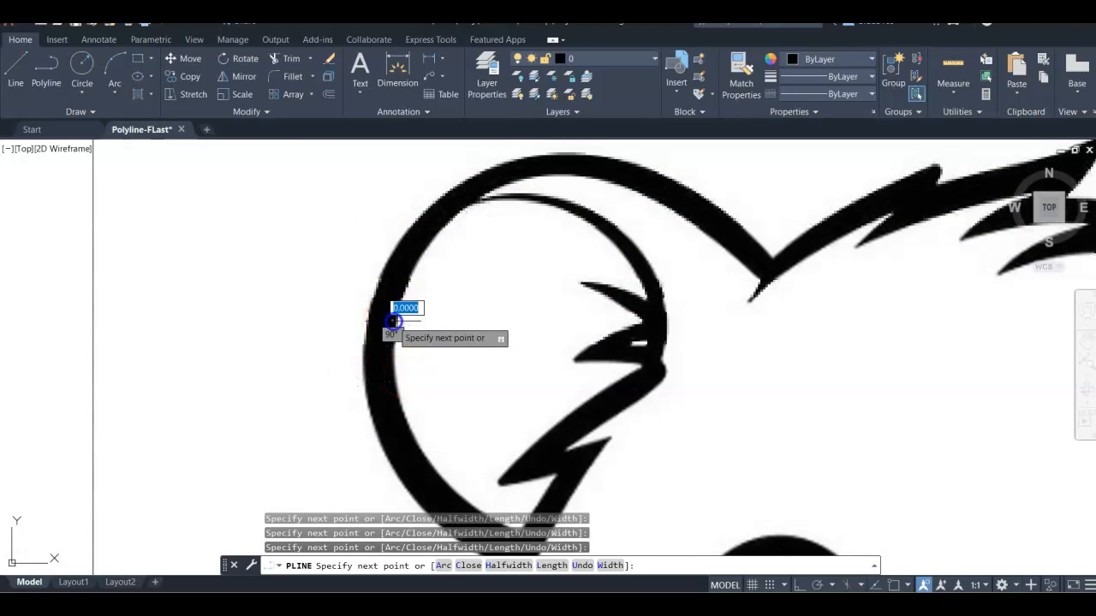
click(410, 271)
click(464, 202)
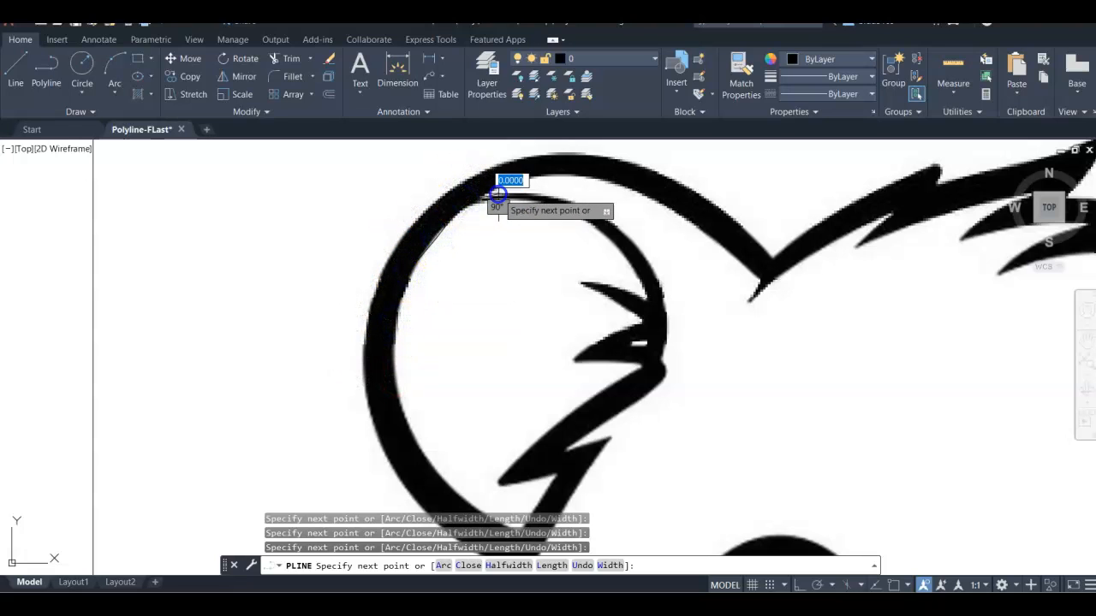
click(542, 202)
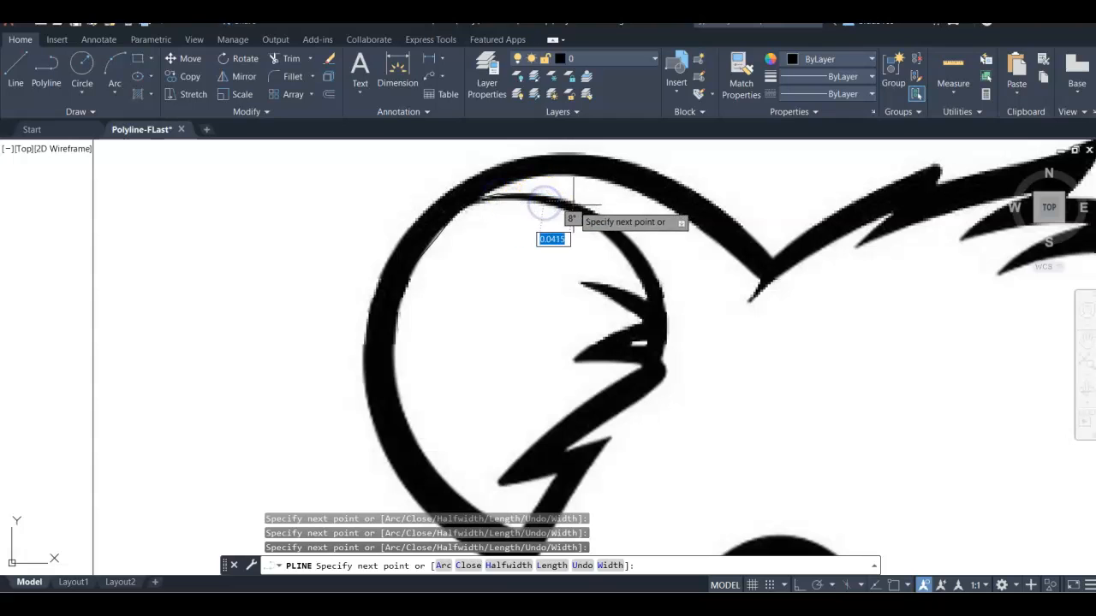
click(601, 219)
click(622, 240)
click(635, 255)
click(659, 308)
click(647, 352)
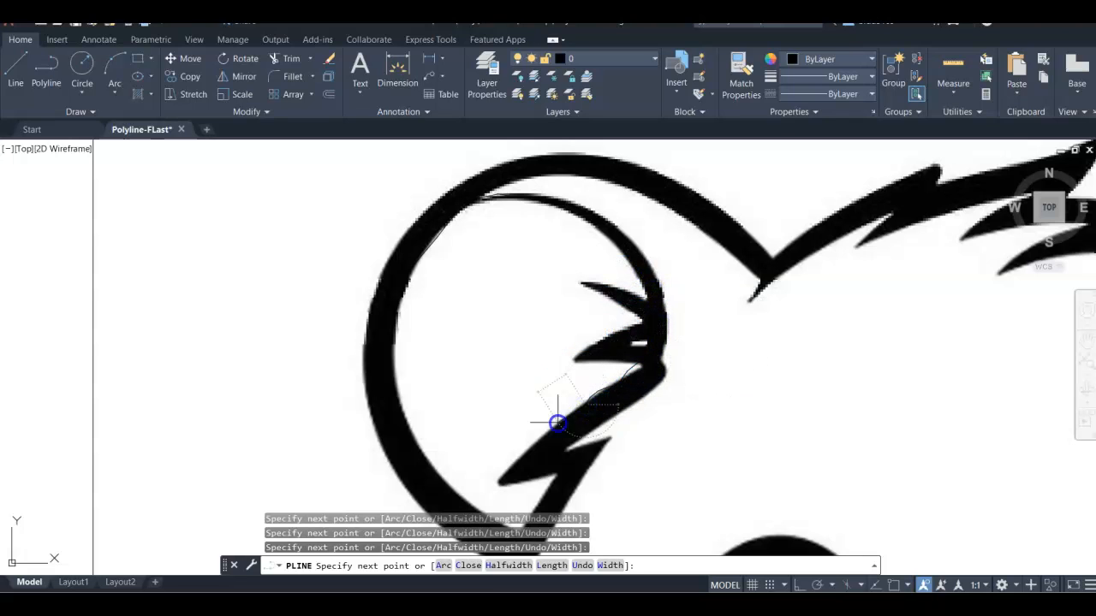
Step: Trace the ear's inner tuft with the polyline and end the command
click(532, 436)
click(578, 447)
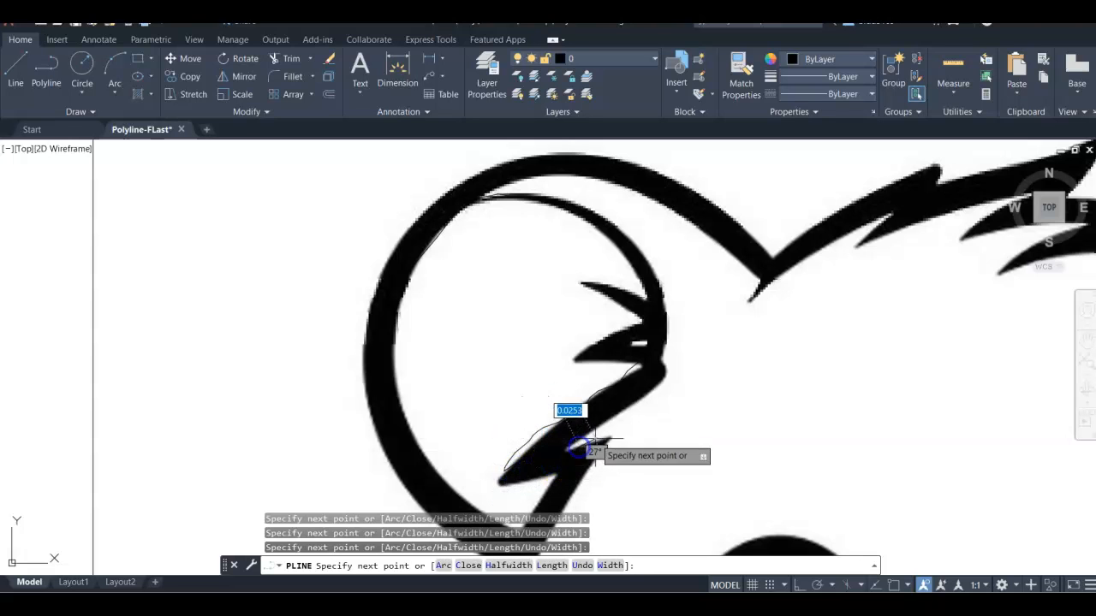
click(619, 437)
click(581, 468)
click(566, 481)
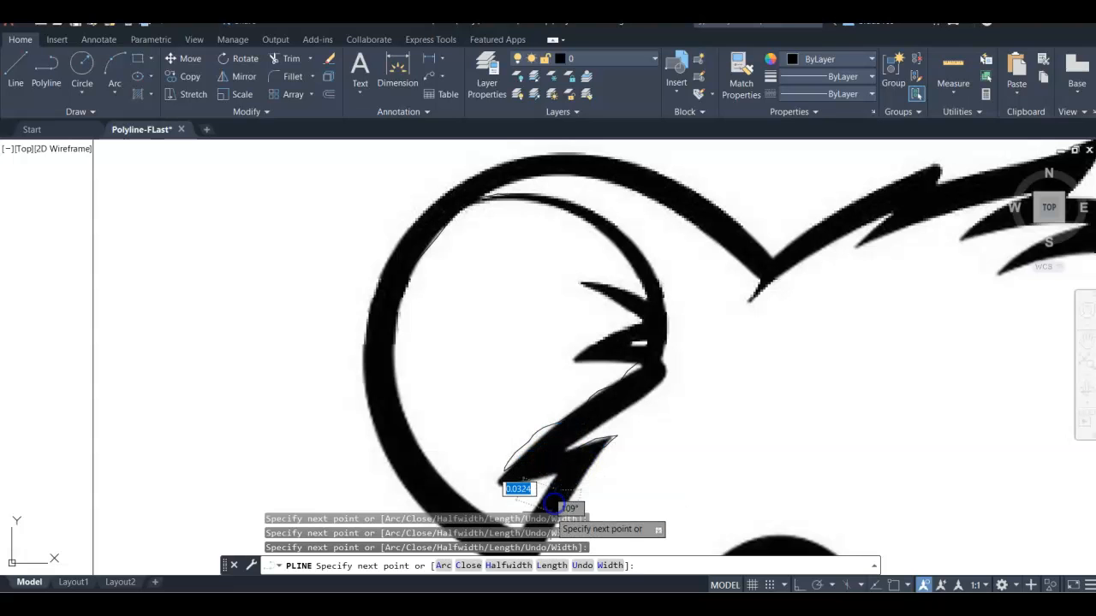
mouse_move(643, 445)
middle_down()
mouse_move(543, 227)
mouse_move(495, 341)
mouse_move(505, 382)
mouse_move(560, 364)
mouse_move(563, 349)
mouse_move(518, 281)
mouse_move(455, 299)
mouse_move(604, 354)
mouse_move(560, 303)
mouse_move(489, 293)
mouse_move(557, 316)
mouse_move(497, 295)
mouse_move(487, 269)
mouse_move(465, 310)
middle_up()
scroll(600, 343, down, 3)
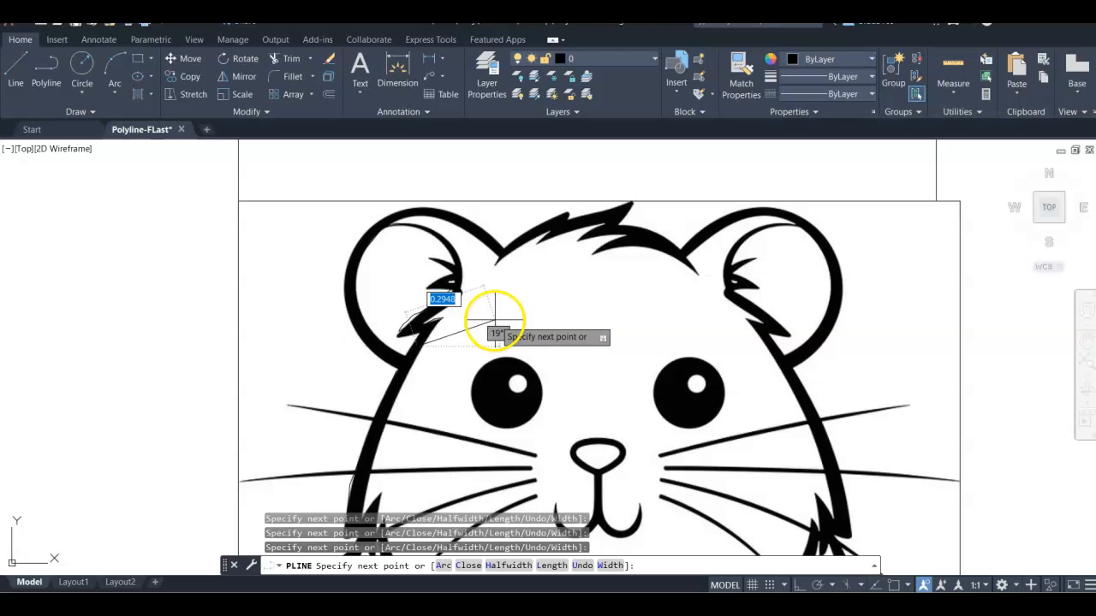
key(Escape)
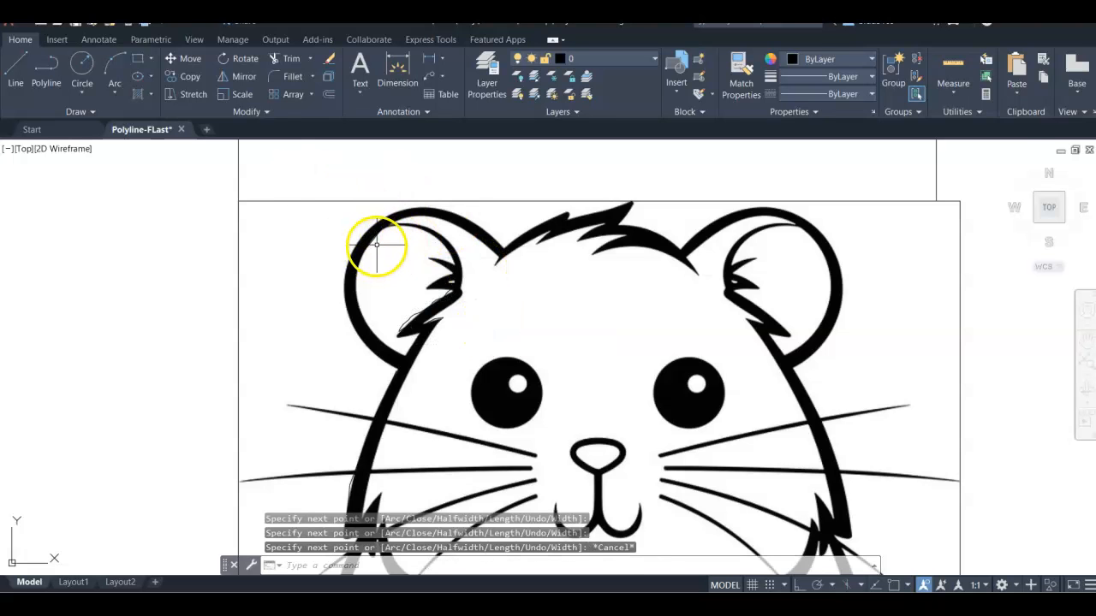
Step: Start a new polyline on the left ear's outer edge and trace it over the top of the ear
scroll(381, 243, up, 3)
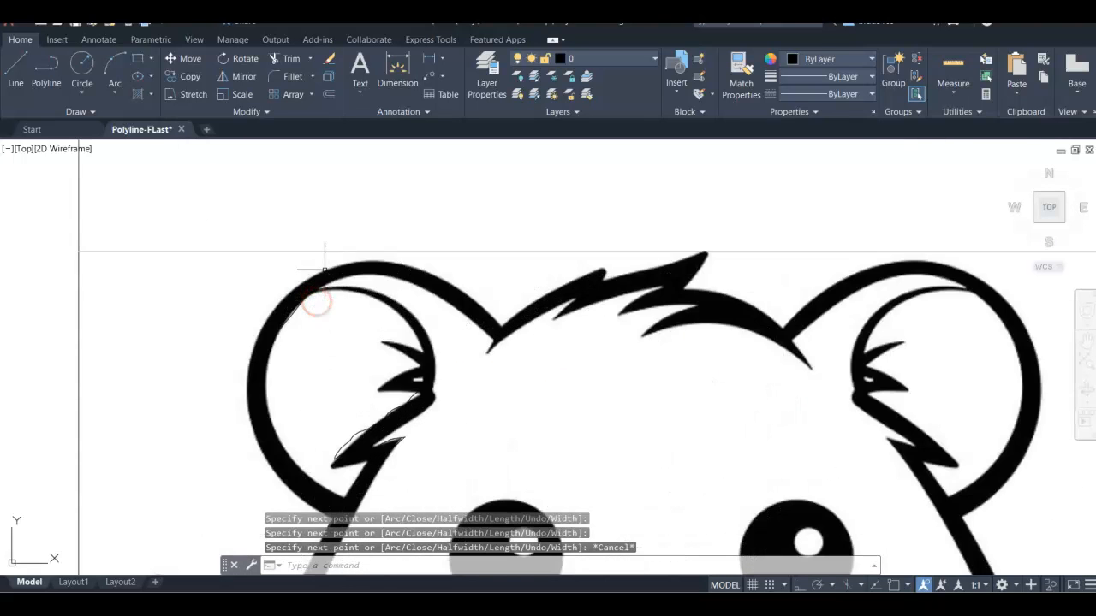
click(46, 69)
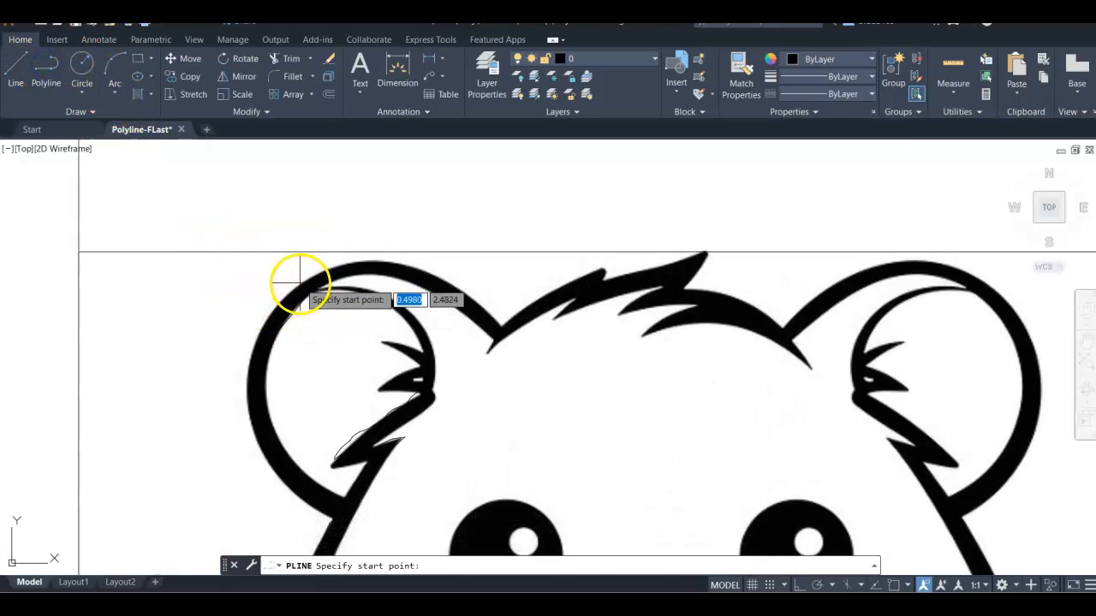
scroll(298, 283, up, 5)
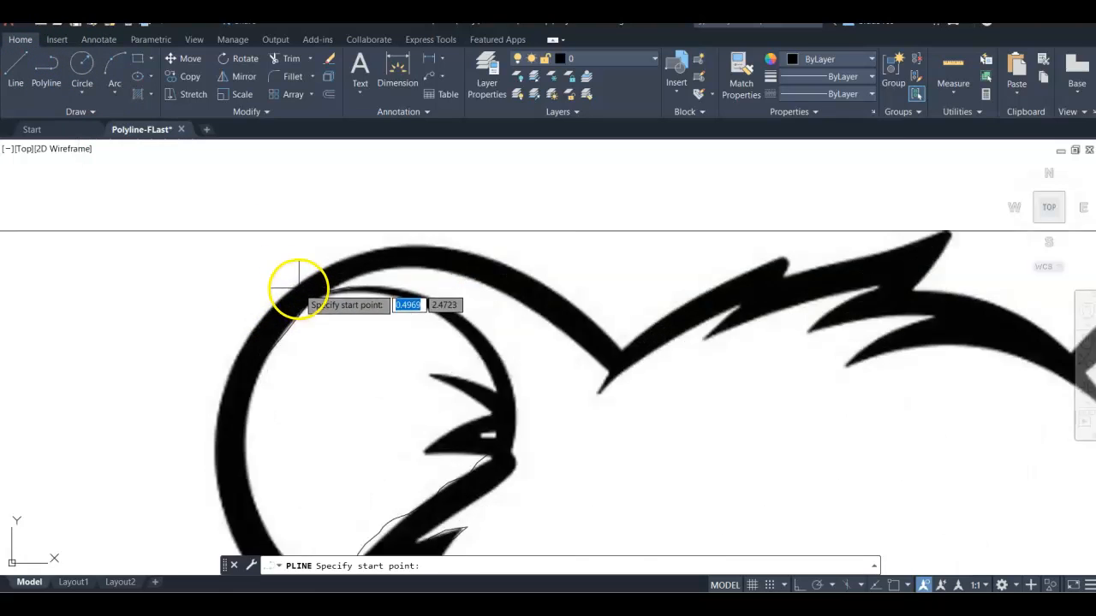
scroll(302, 275, down, 1)
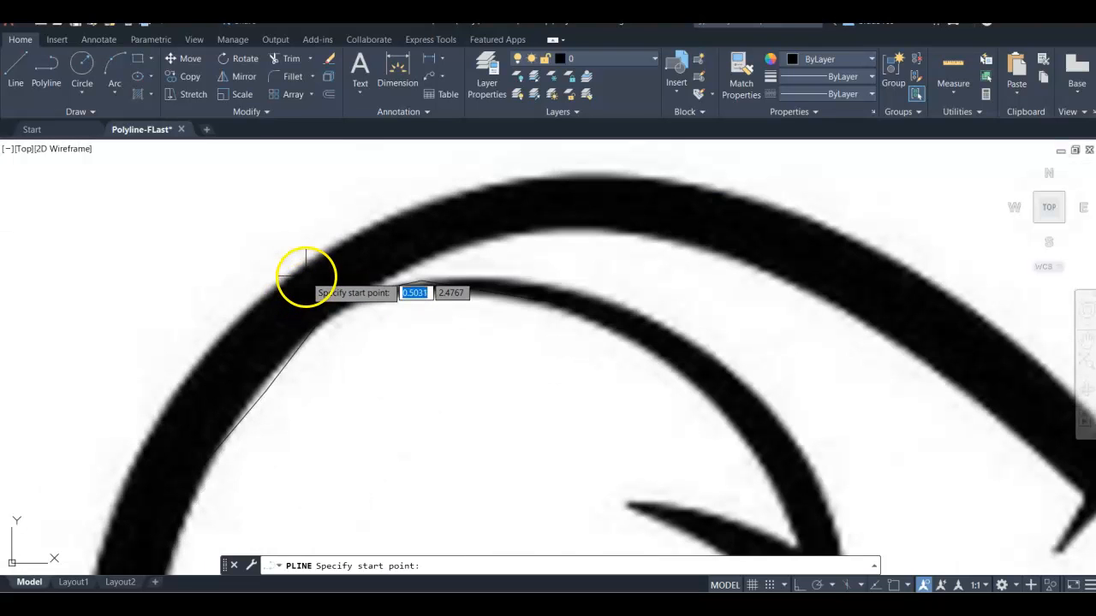
click(297, 270)
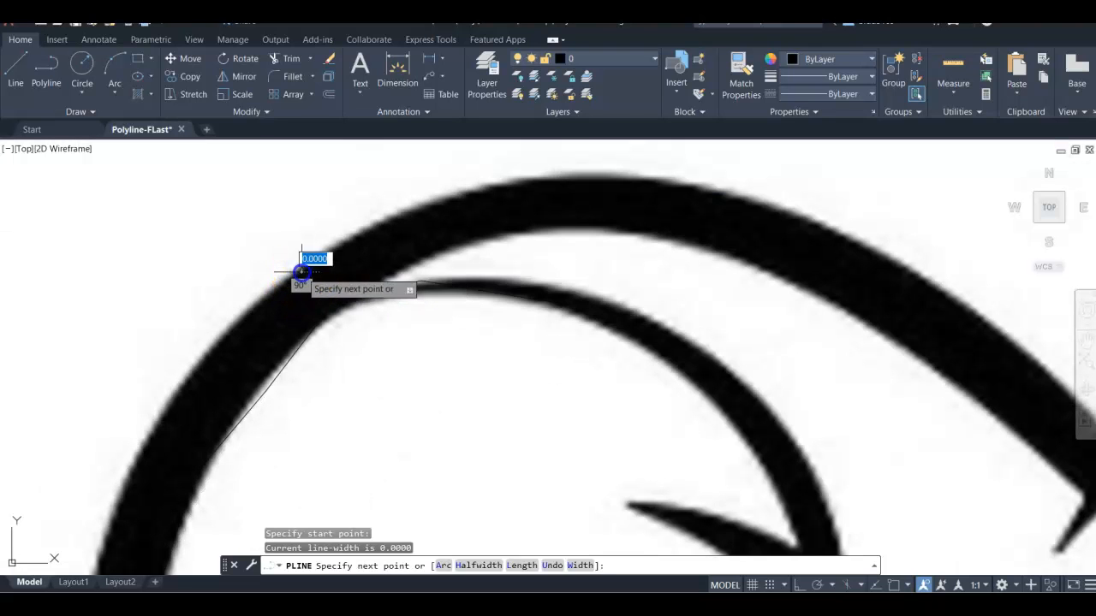
click(341, 243)
click(390, 219)
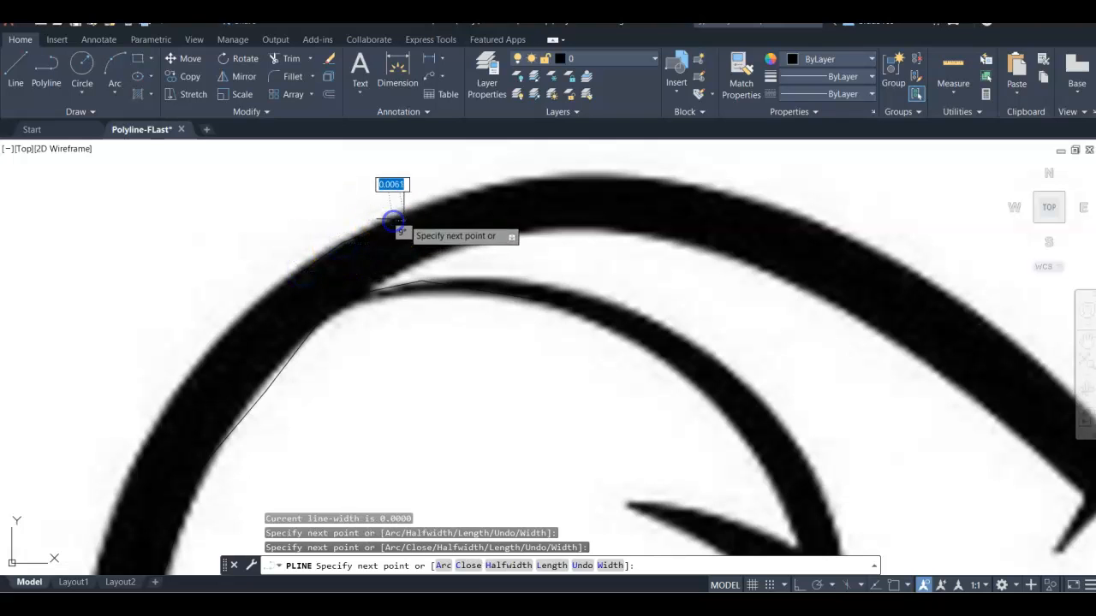
click(458, 188)
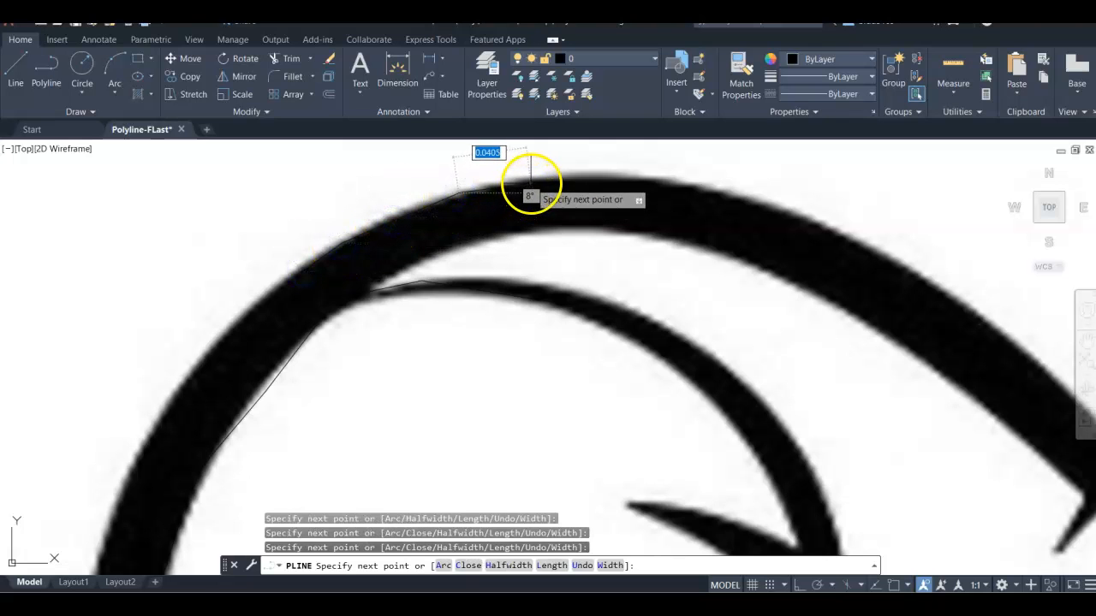
click(532, 178)
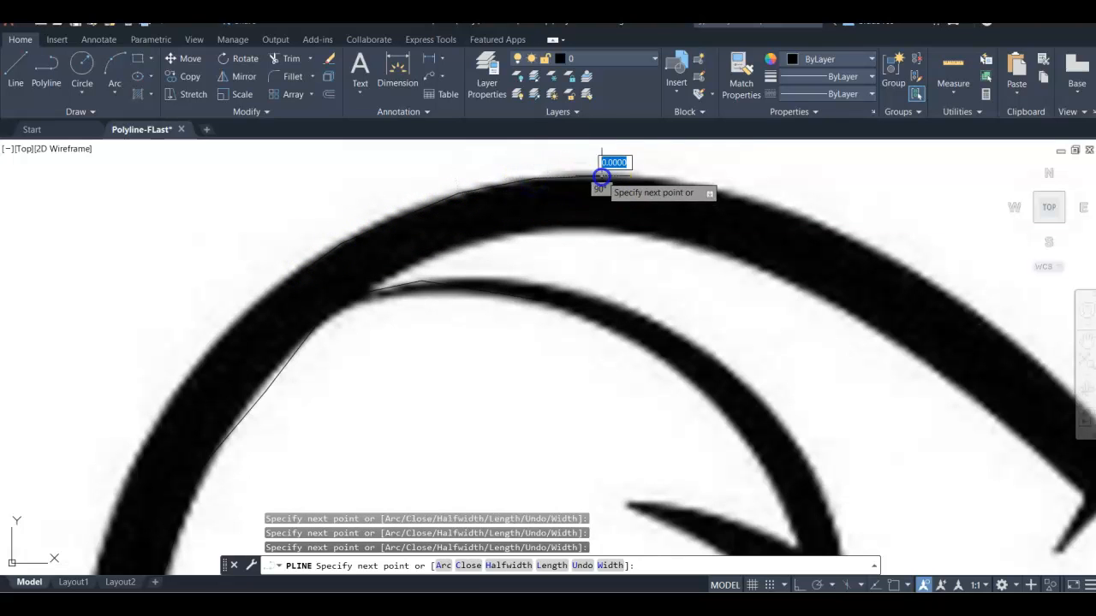
click(691, 183)
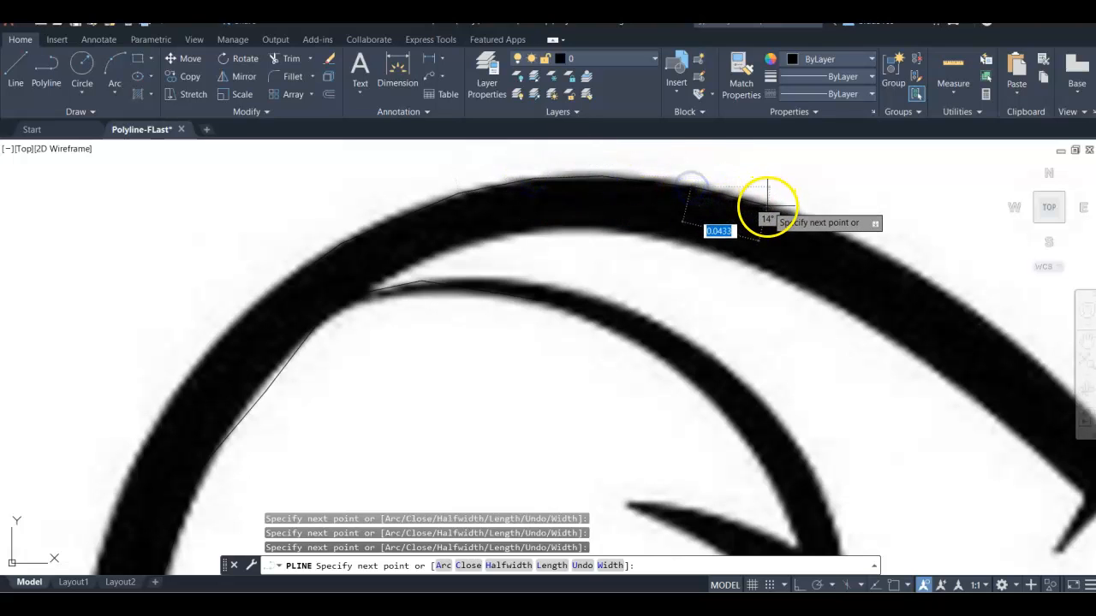
click(840, 227)
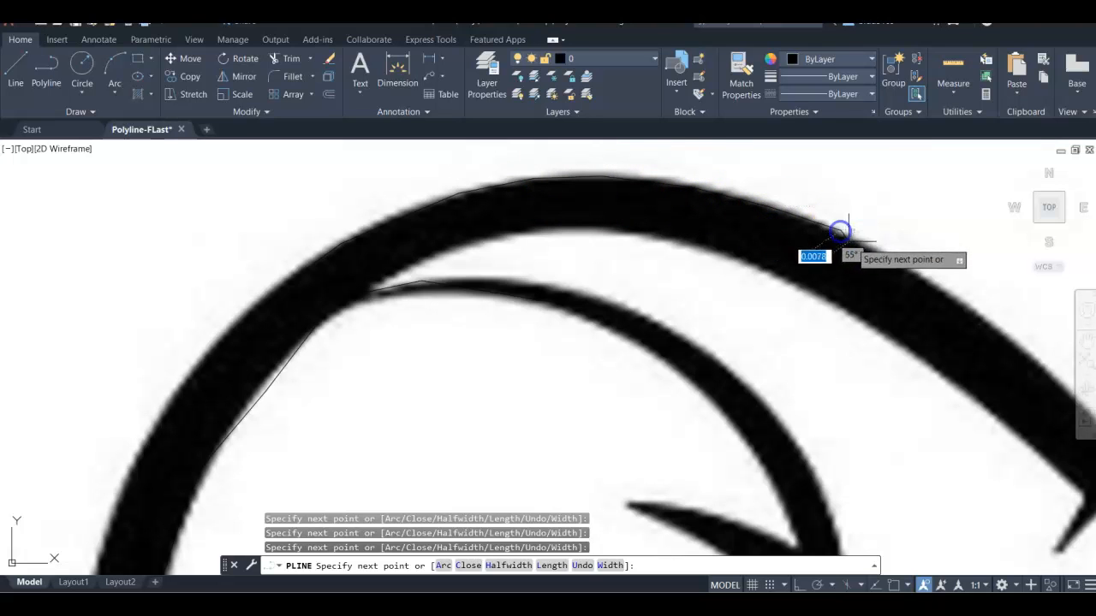
click(886, 253)
click(958, 297)
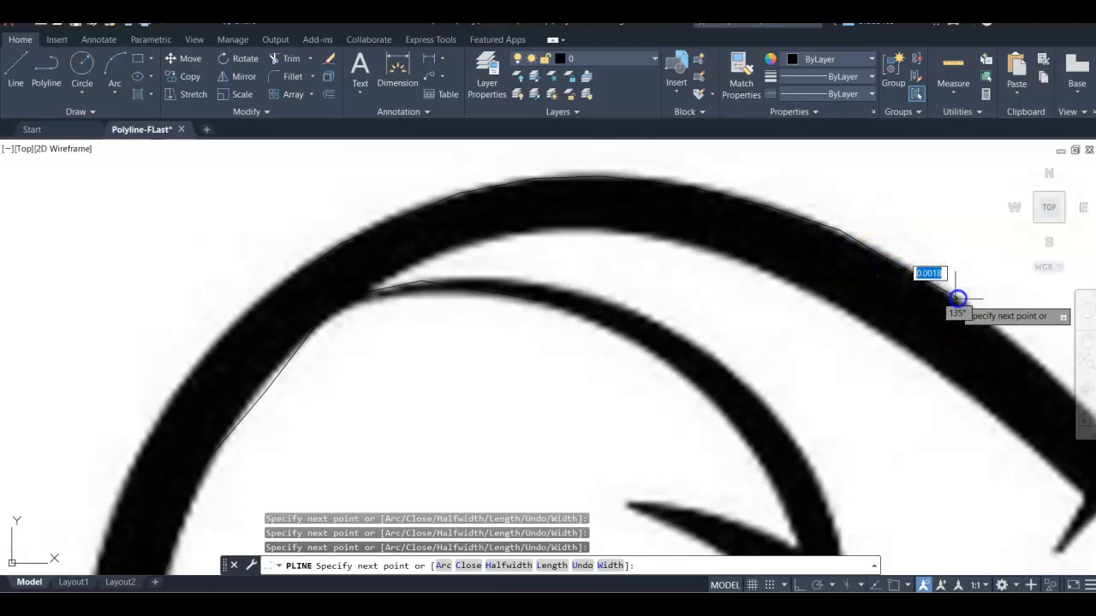
Step: Continue the polyline down into the notch between the ear and head, then up along the head's top edge
scroll(1019, 346, down, 5)
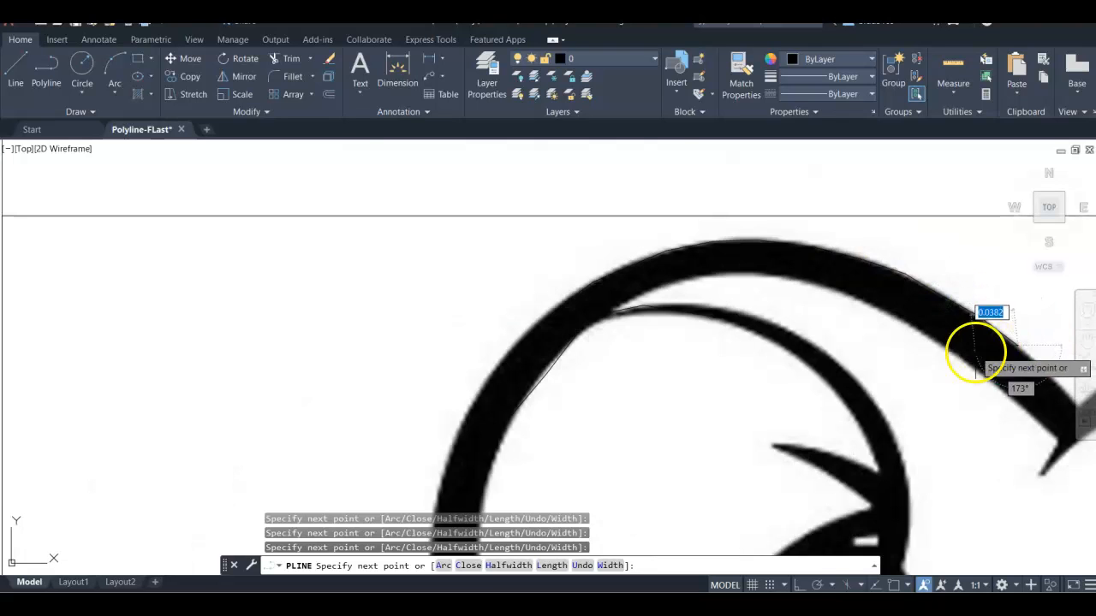
middle_drag(787, 321, 551, 296)
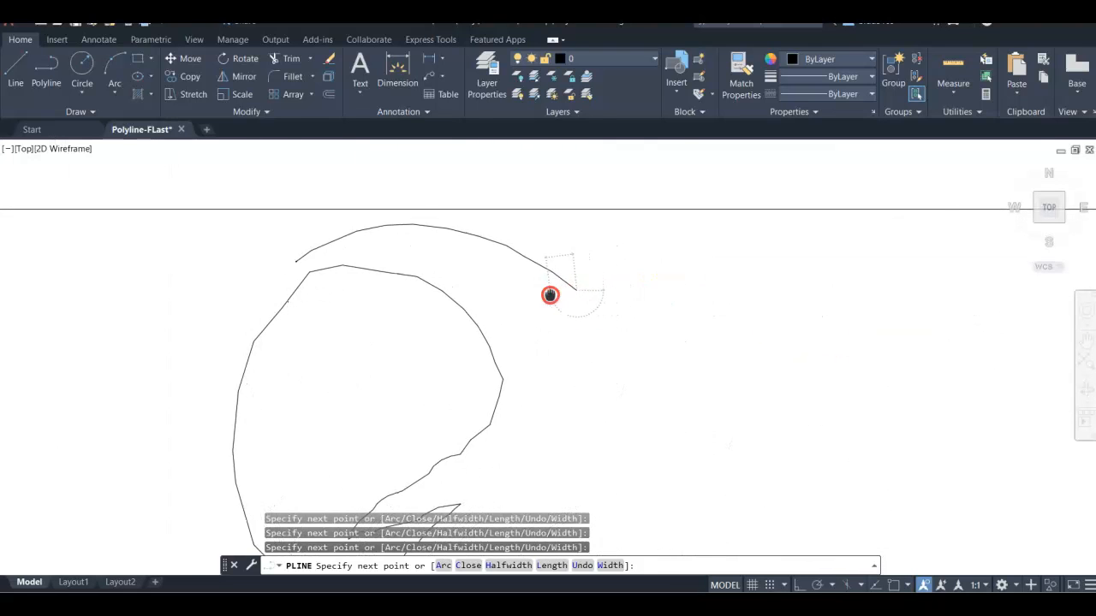
click(599, 312)
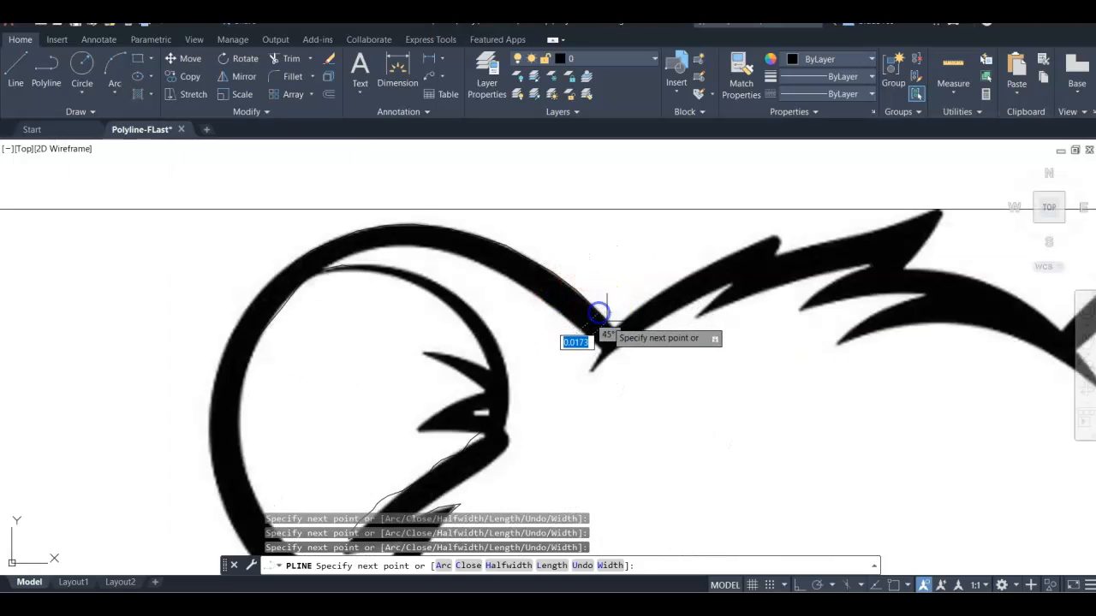
click(615, 330)
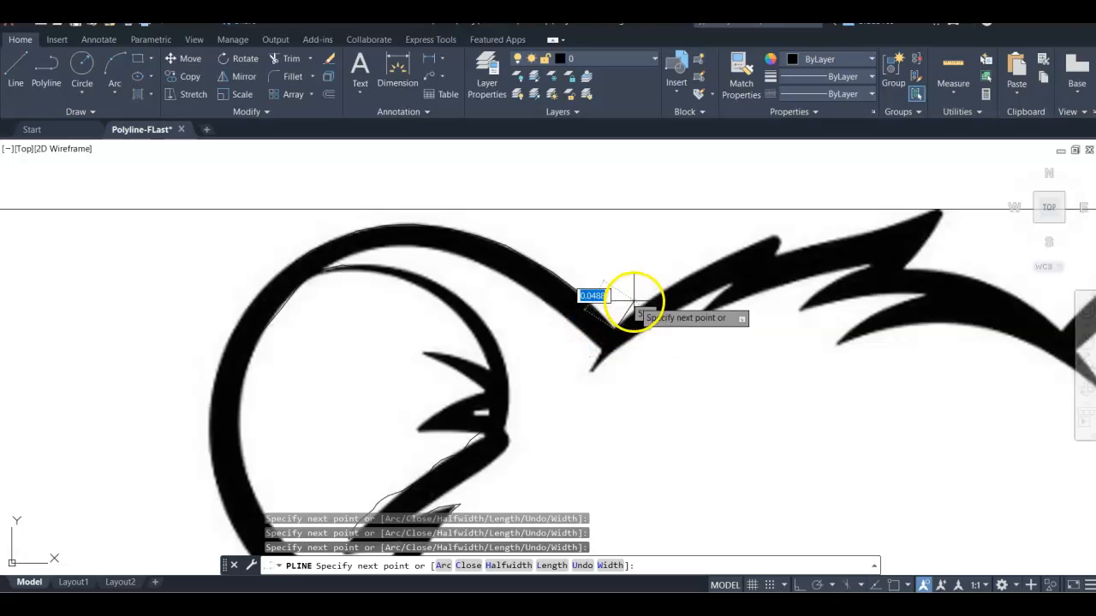
scroll(631, 301, up, 4)
click(640, 306)
click(699, 256)
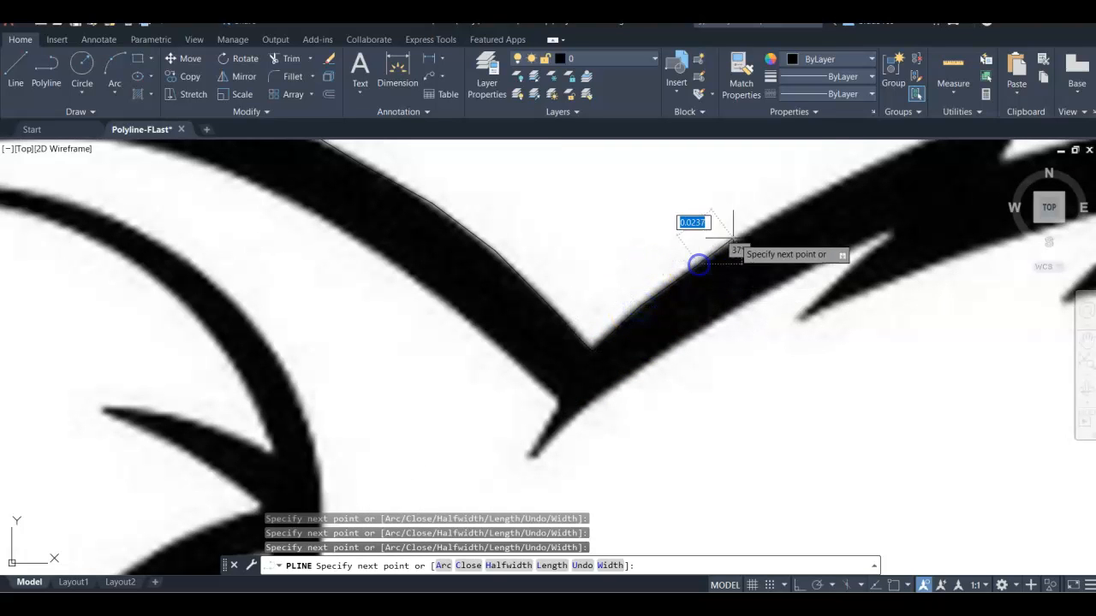
click(752, 230)
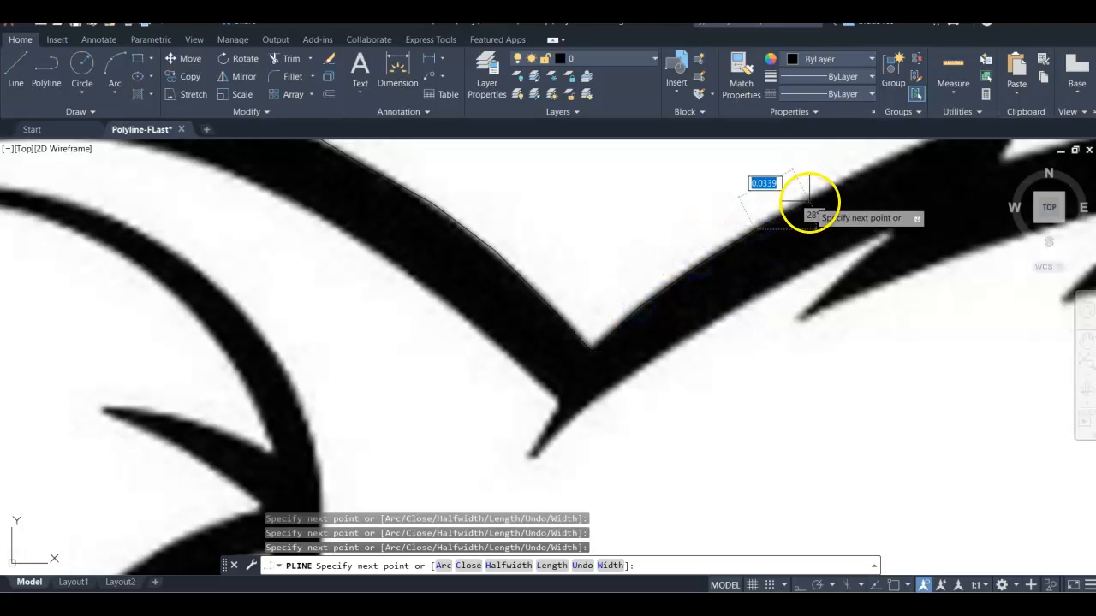
Step: Trace the polyline around the first spike of the fur tuft on top of the head
scroll(807, 208, up, 1)
mouse_move(807, 208)
middle_down()
mouse_move(654, 308)
mouse_move(514, 350)
middle_up()
click(546, 323)
click(599, 305)
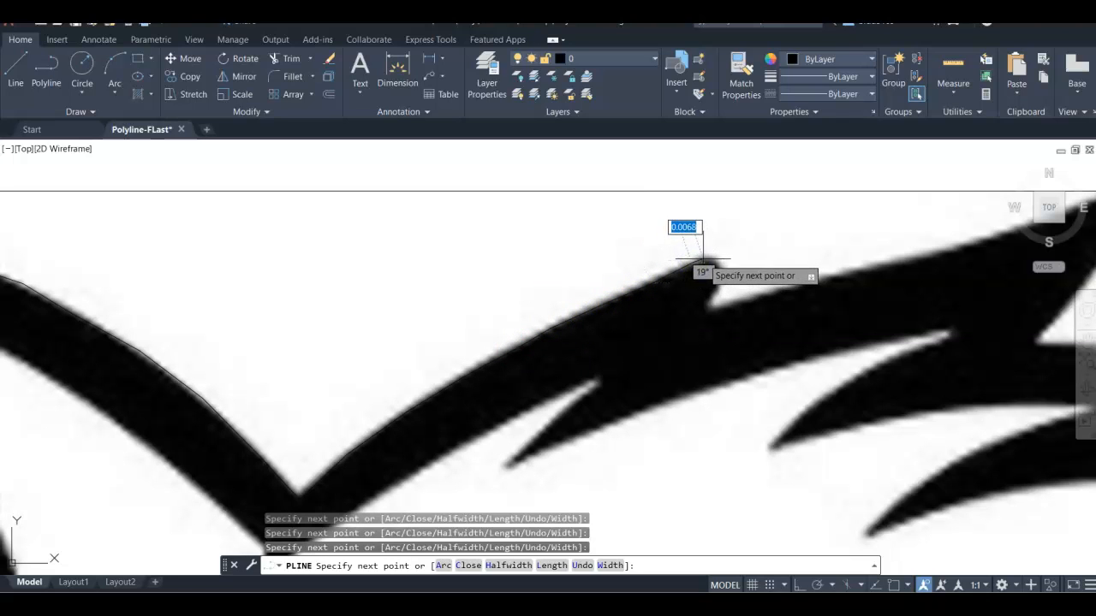
scroll(700, 257, up, 3)
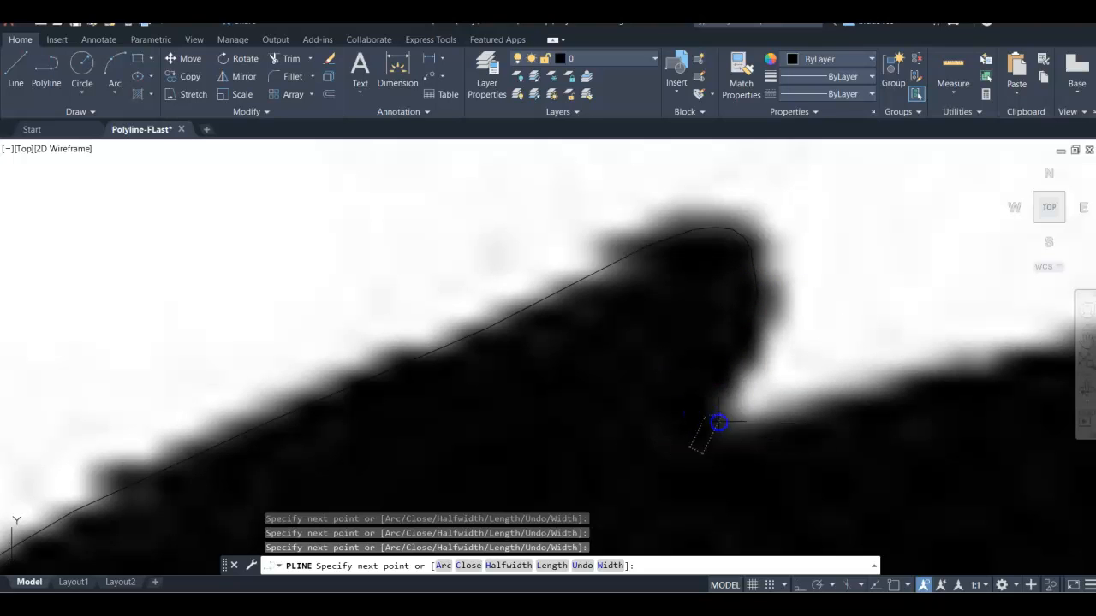
click(772, 418)
click(783, 411)
click(802, 407)
click(820, 398)
click(844, 390)
click(852, 386)
click(888, 385)
click(985, 364)
Step: Trace the polyline along the large central tuft to its tip and back down its underside, then end the command
scroll(974, 359, down, 6)
mouse_move(963, 335)
middle_down()
mouse_move(589, 234)
mouse_move(434, 235)
middle_up()
scroll(433, 235, down, 5)
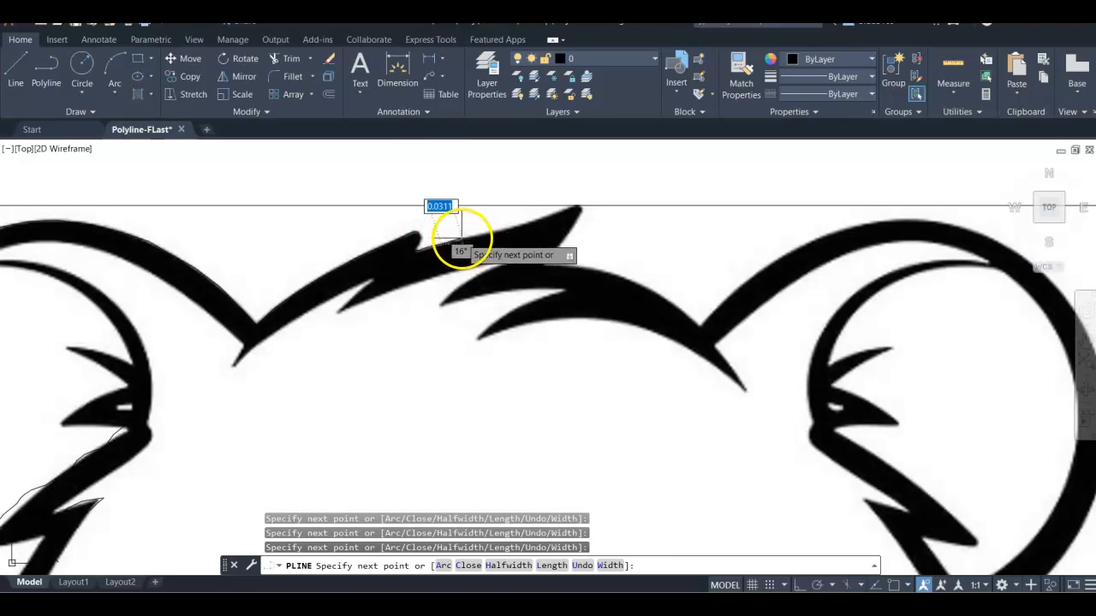
scroll(462, 238, up, 5)
click(460, 226)
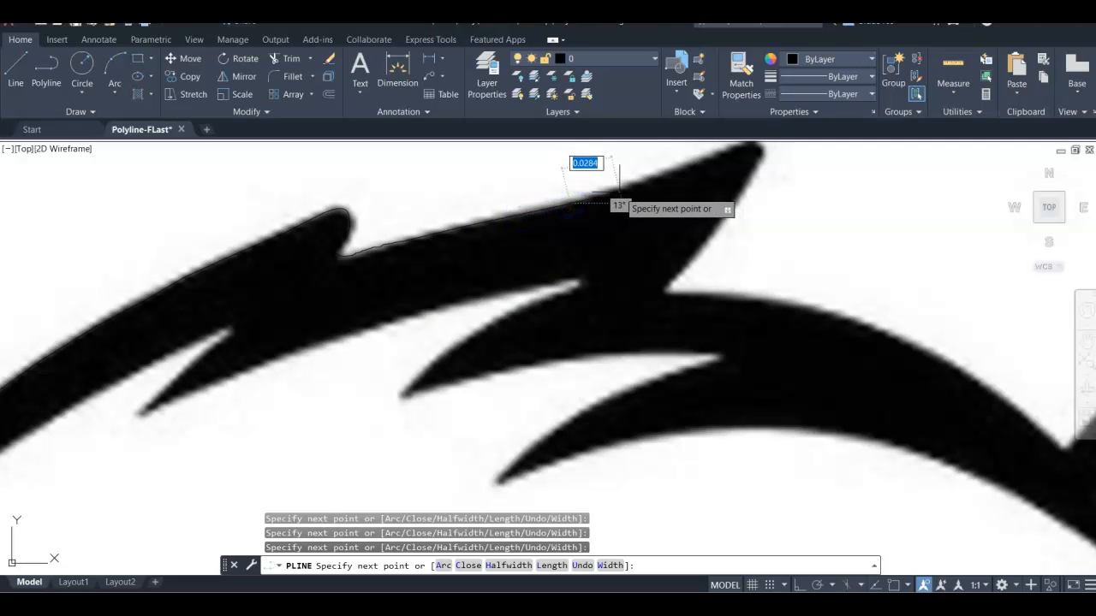
click(624, 192)
click(661, 172)
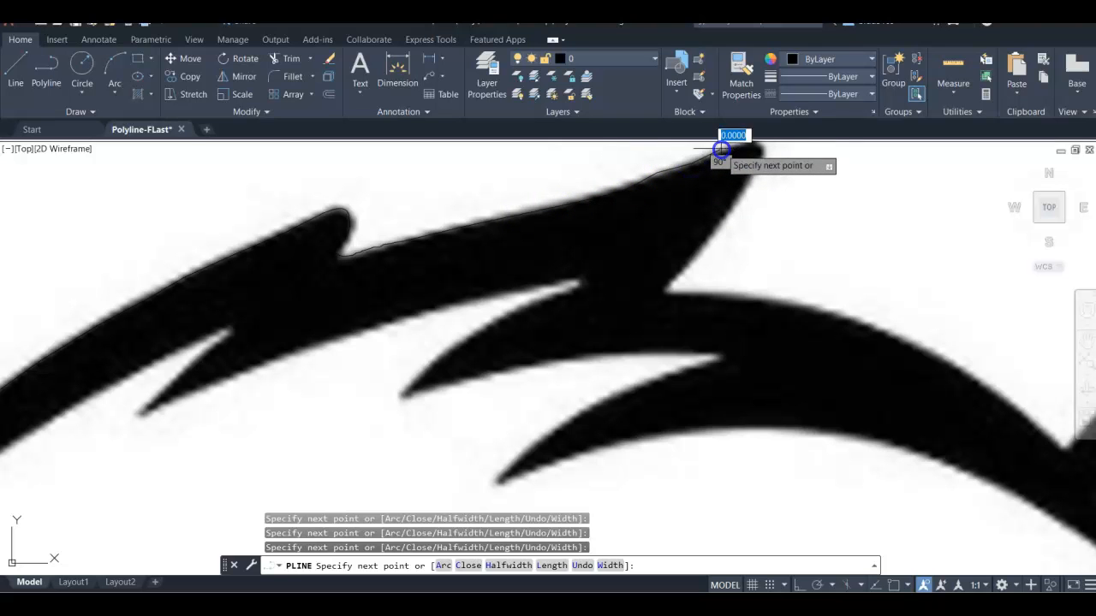
middle_drag(738, 145, 548, 286)
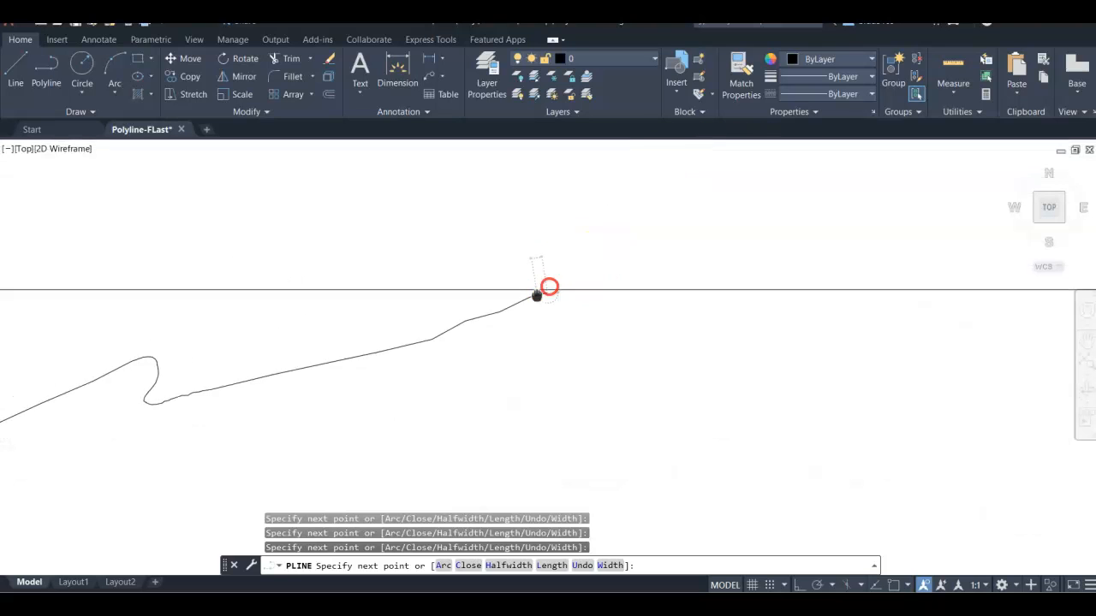
click(569, 283)
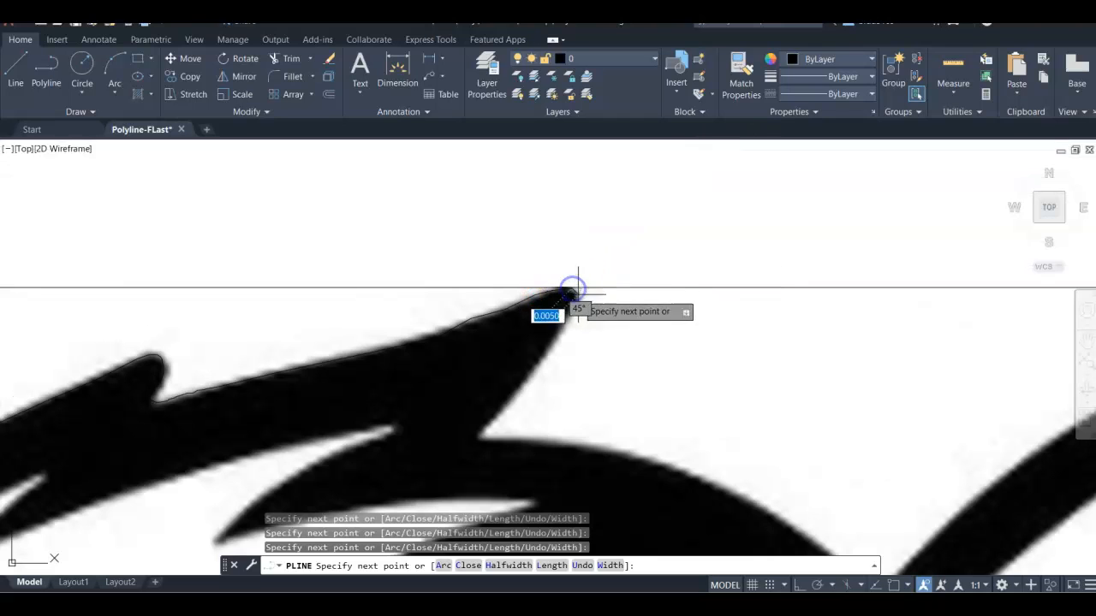
click(579, 298)
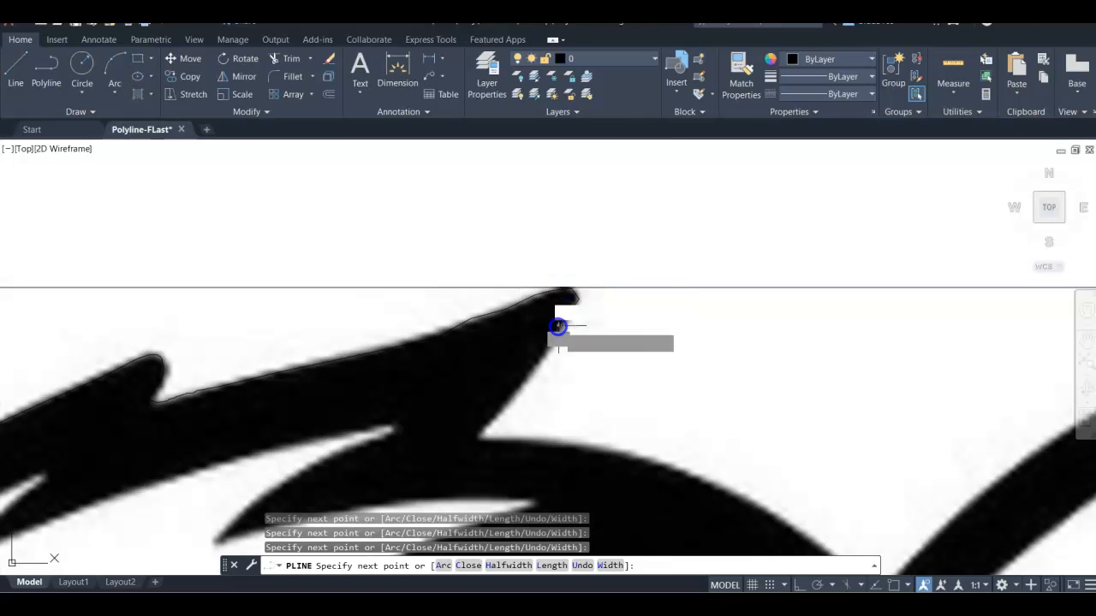
click(527, 367)
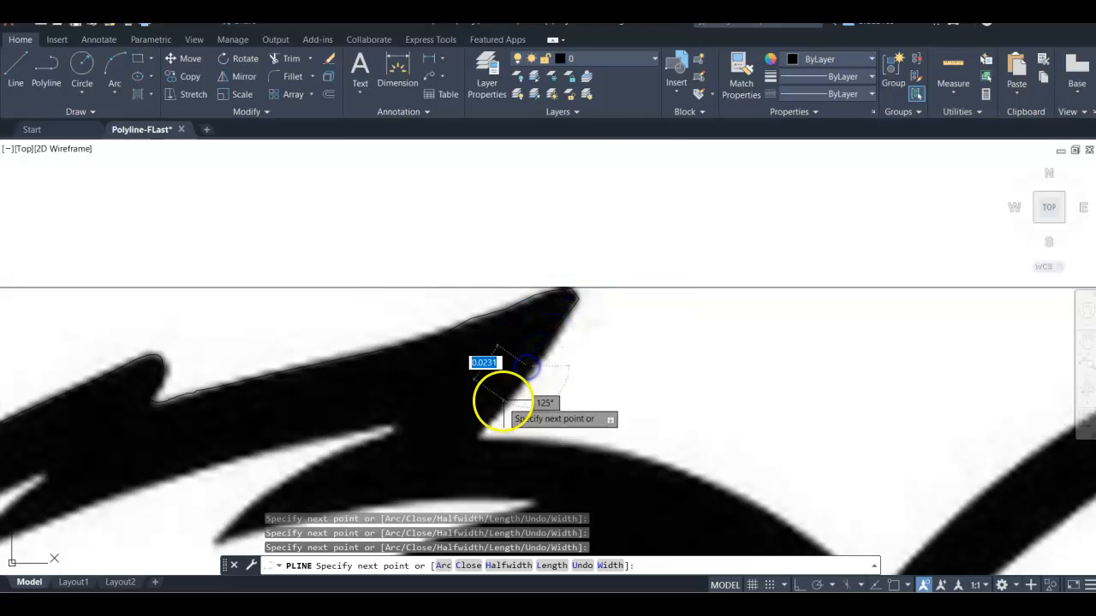
click(502, 397)
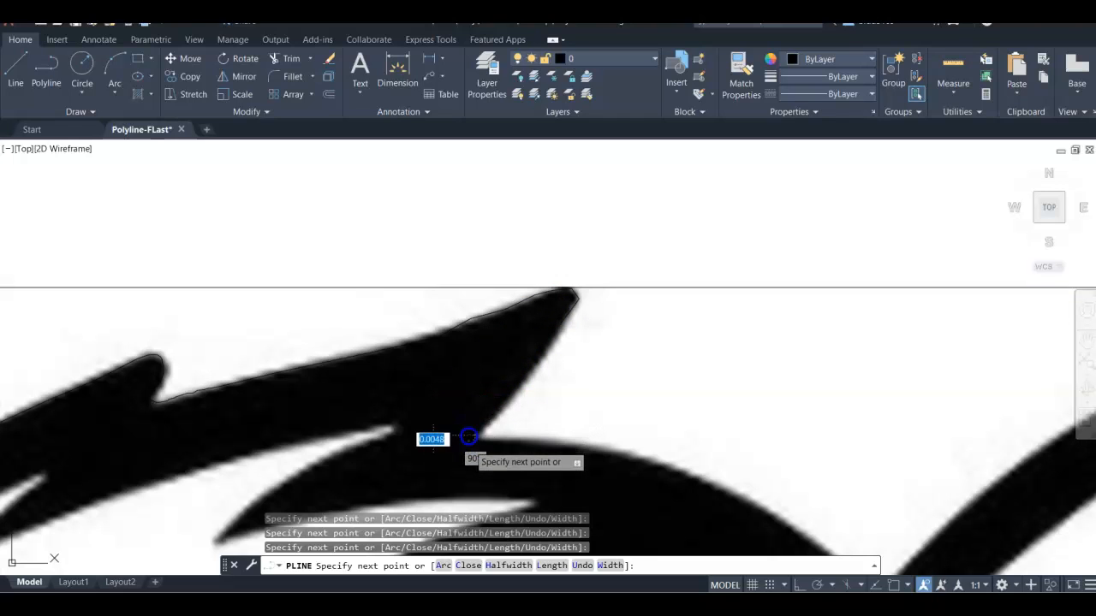
click(548, 438)
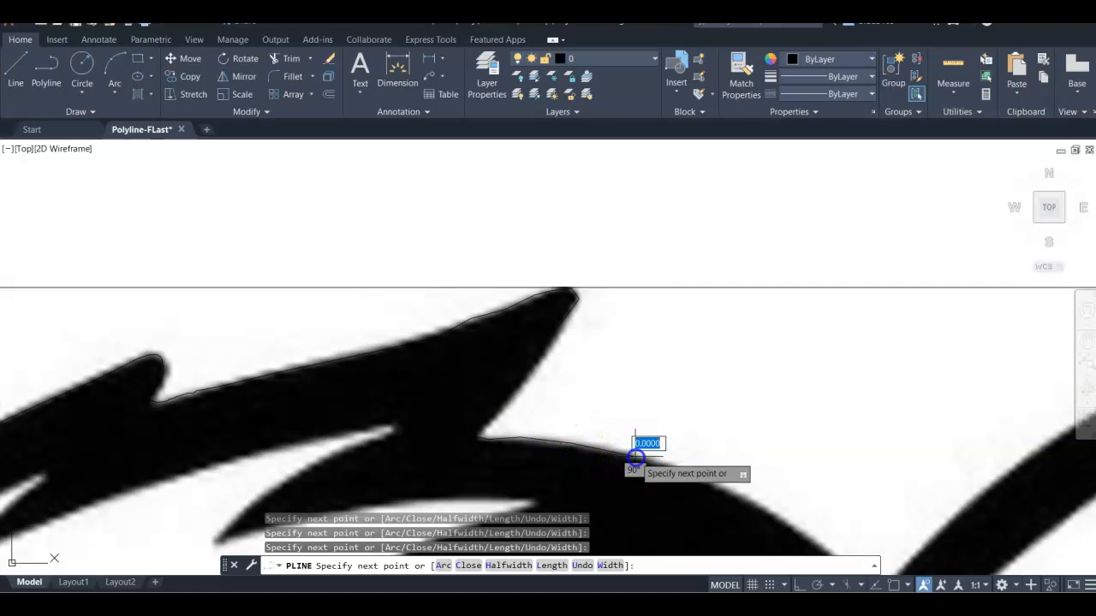
scroll(634, 454, down, 3)
middle_drag(615, 246, 616, 239)
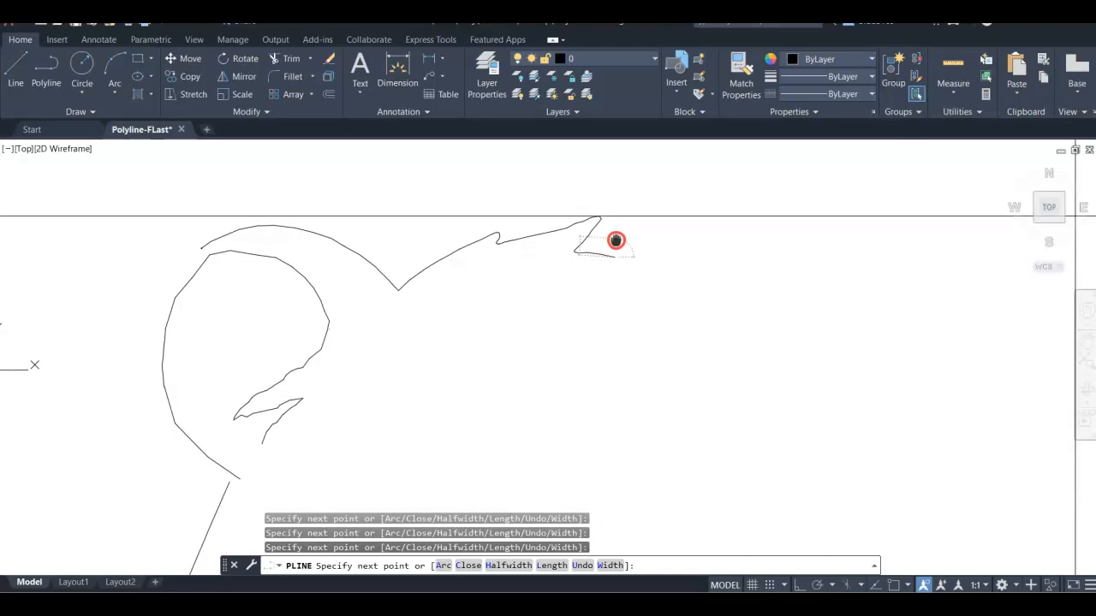
scroll(616, 240, down, 8)
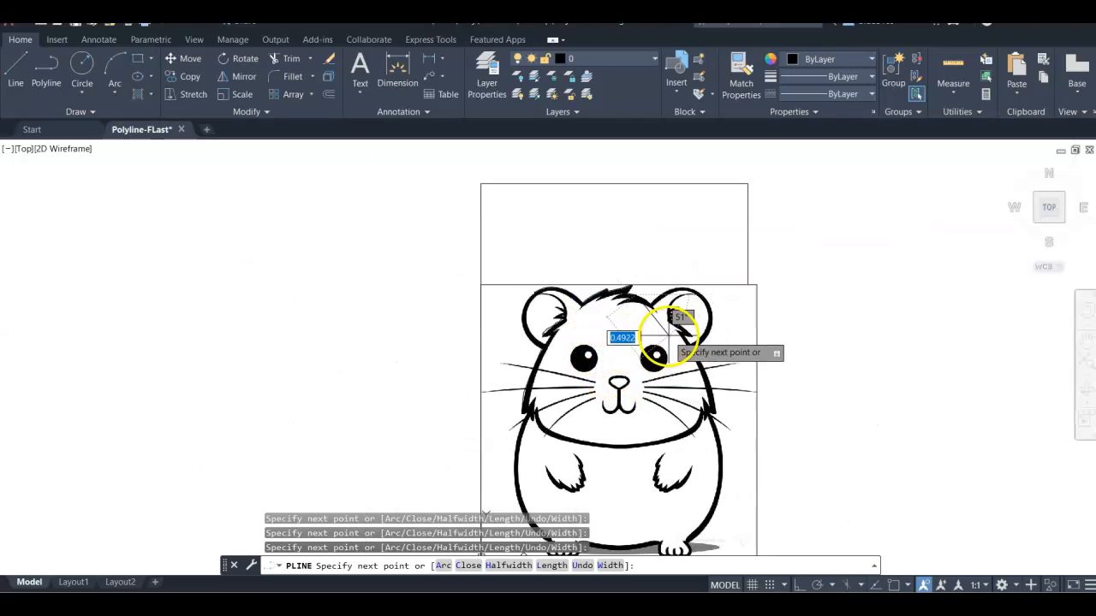
key(Escape)
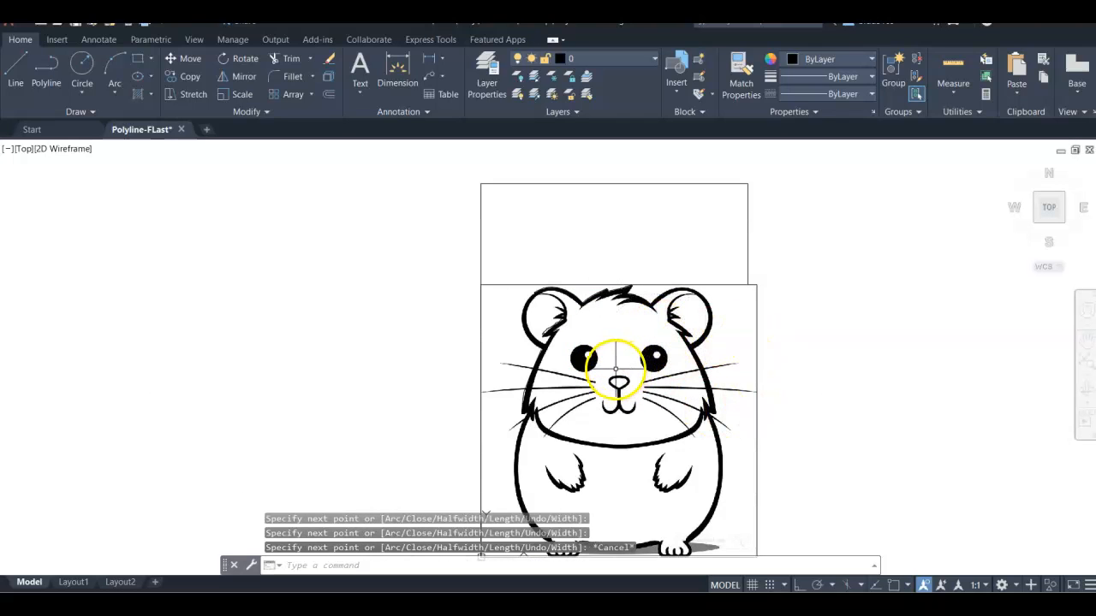